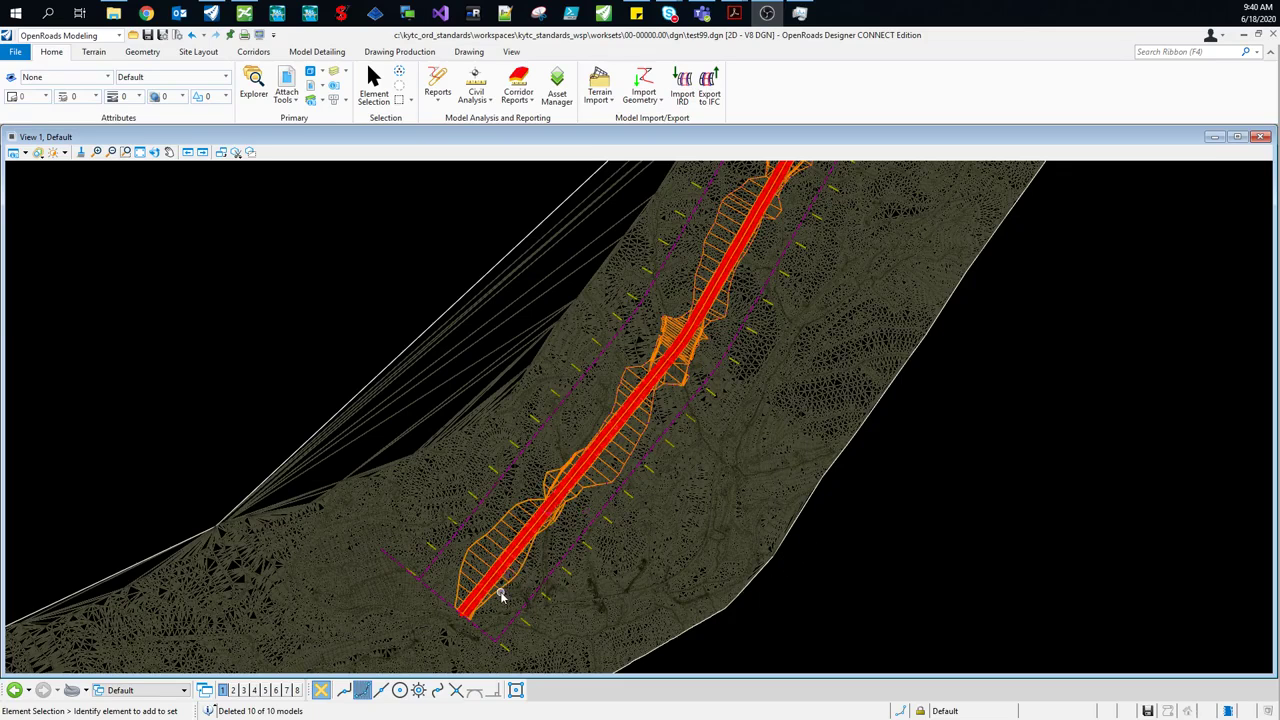
- Open the Place Named Boundary Civil Plan tool with the Plan Sheet drawing seed and a 1"=50' detail scale
{"action": "scroll", "coordinate": [500, 572], "scroll_direction": "up", "scroll_amount": 1}
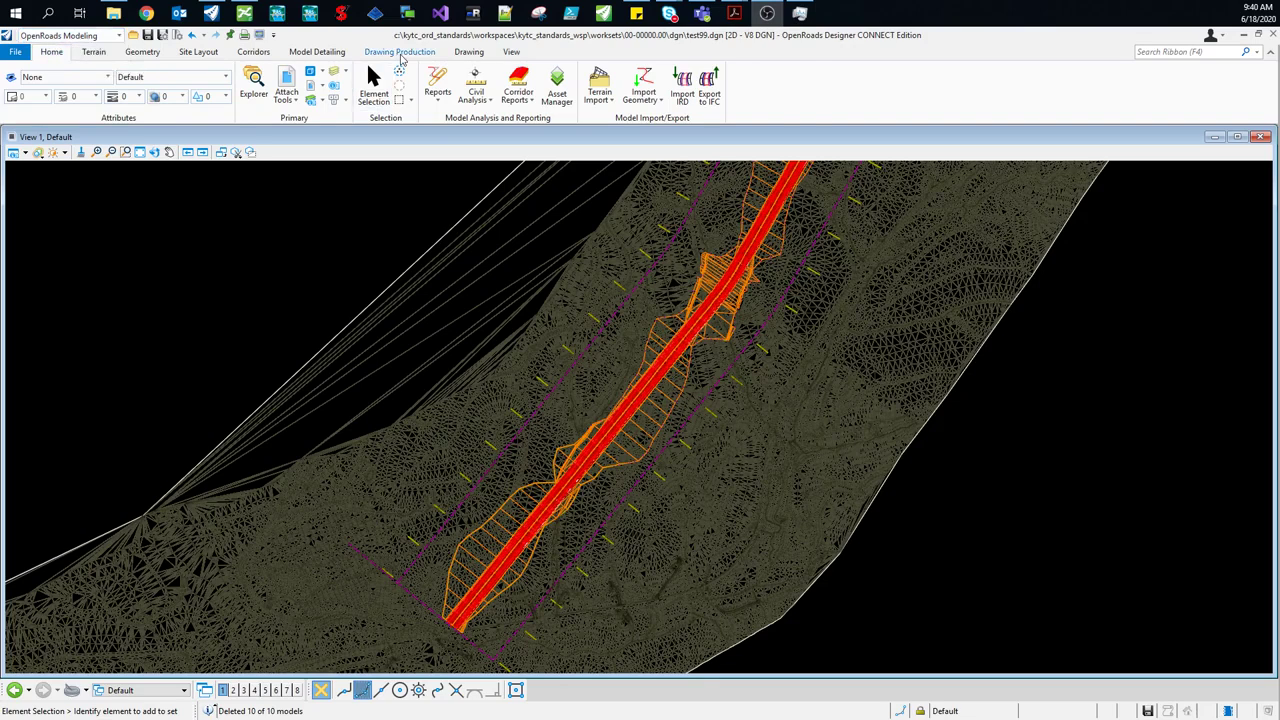
{"action": "left_click", "coordinate": [399, 51]}
{"action": "left_click", "coordinate": [669, 85]}
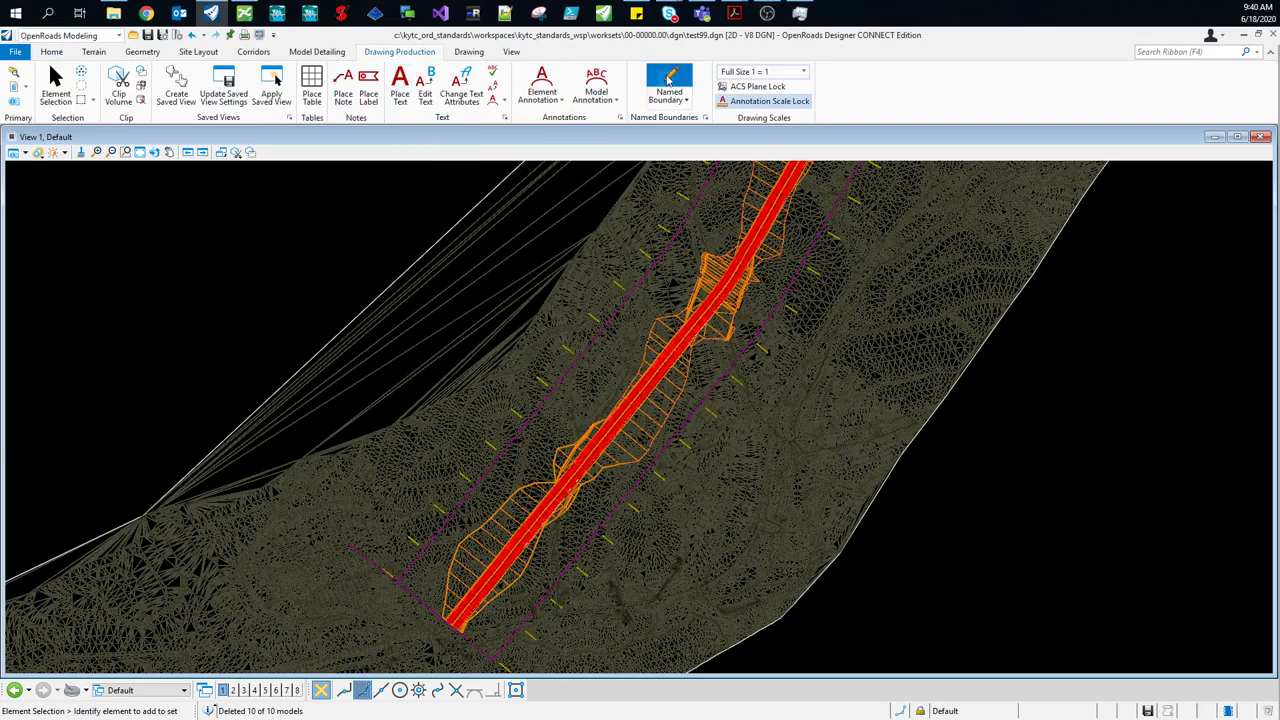
{"action": "mouse_move", "coordinate": [0, 158]}
{"action": "left_mouse_down"}
{"action": "mouse_move", "coordinate": [207, 165]}
{"action": "mouse_move", "coordinate": [211, 188]}
{"action": "mouse_move", "coordinate": [168, 195]}
{"action": "left_mouse_up"}
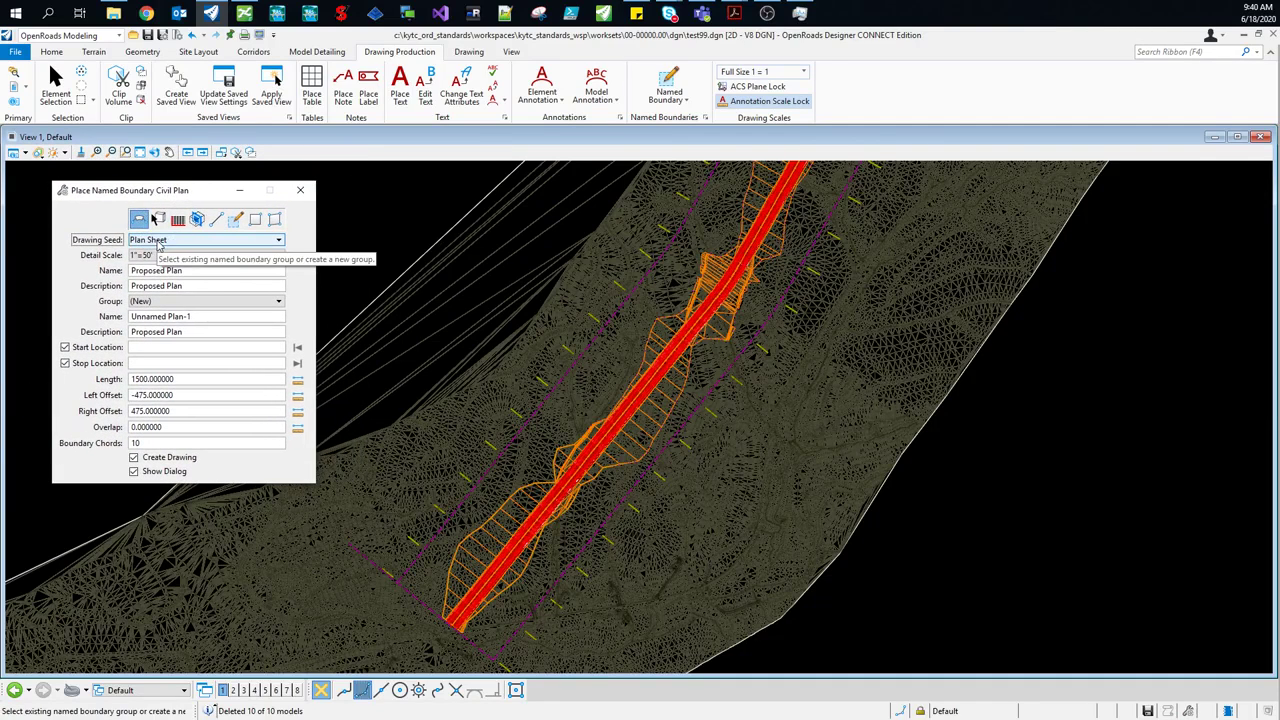
{"action": "left_click", "coordinate": [157, 242]}
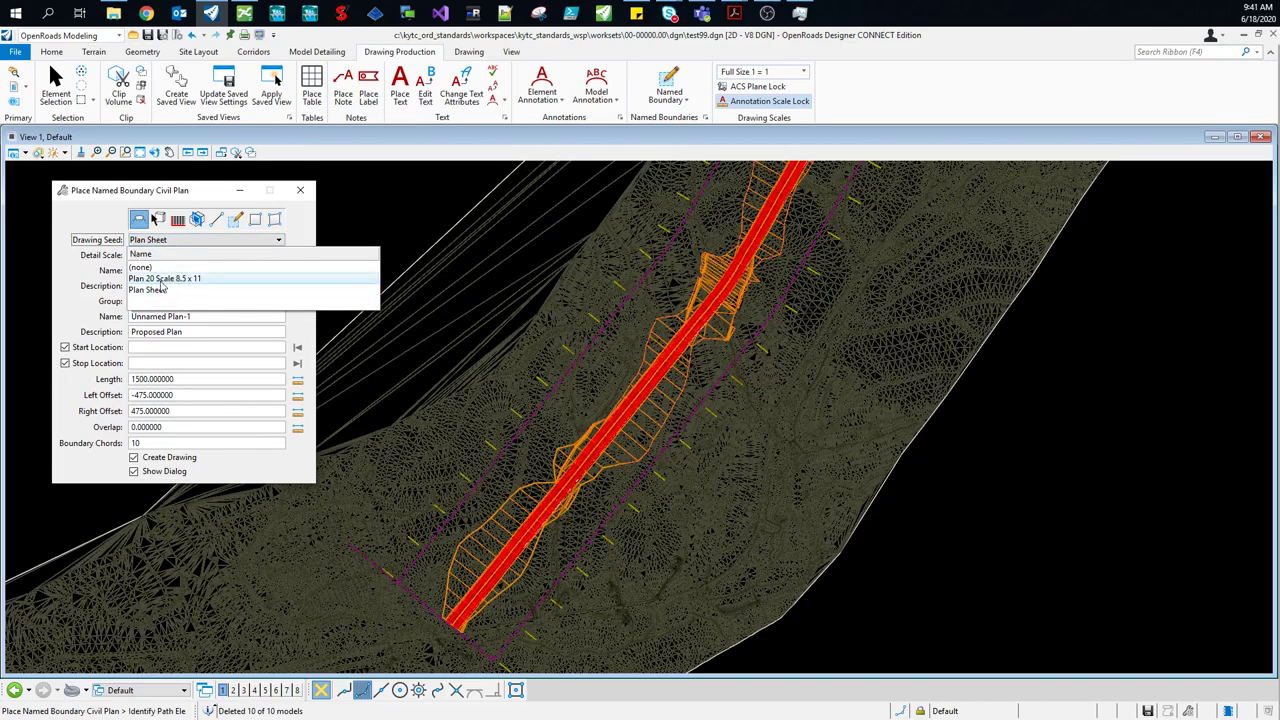
{"action": "left_click", "coordinate": [157, 290]}
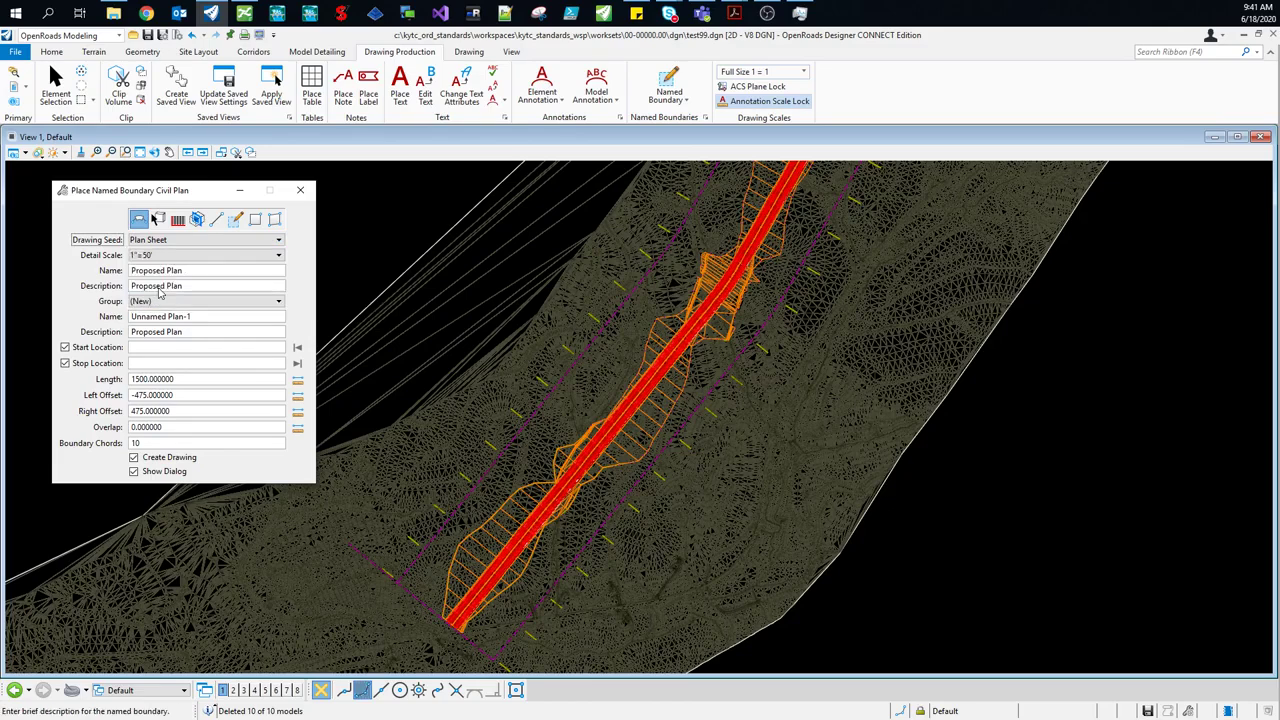
{"action": "left_click", "coordinate": [146, 257]}
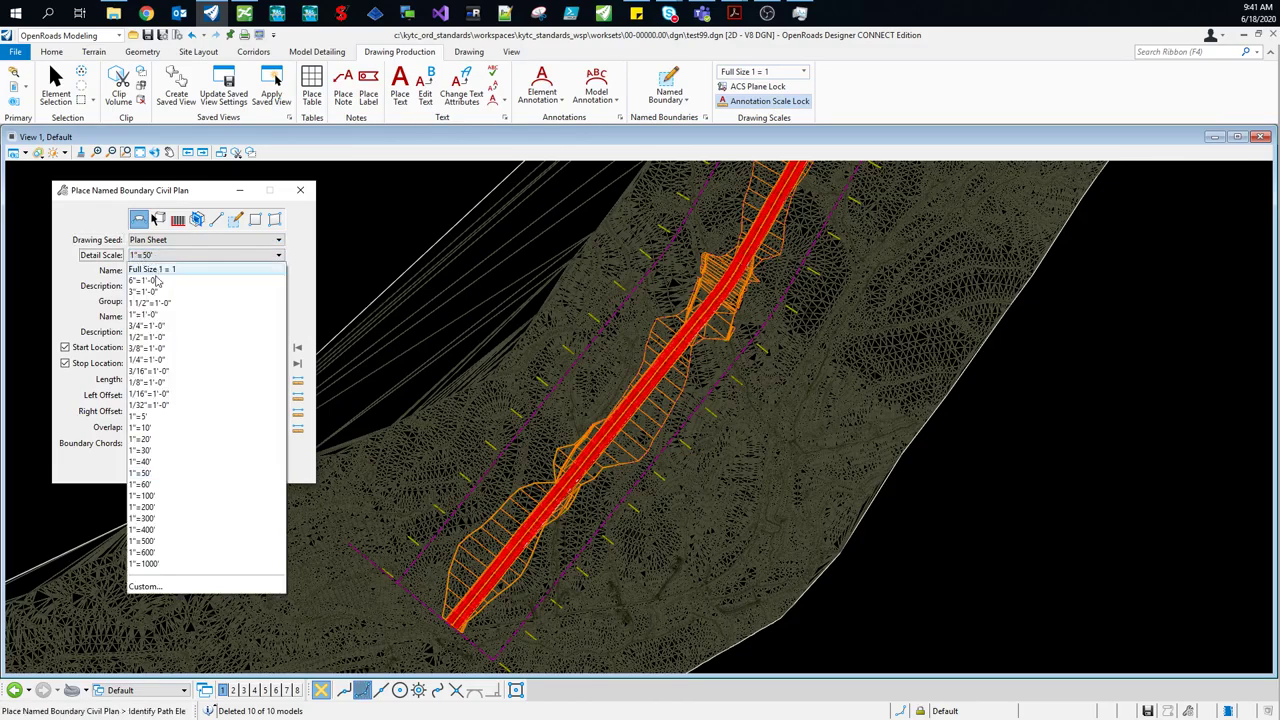
{"action": "left_click", "coordinate": [145, 476]}
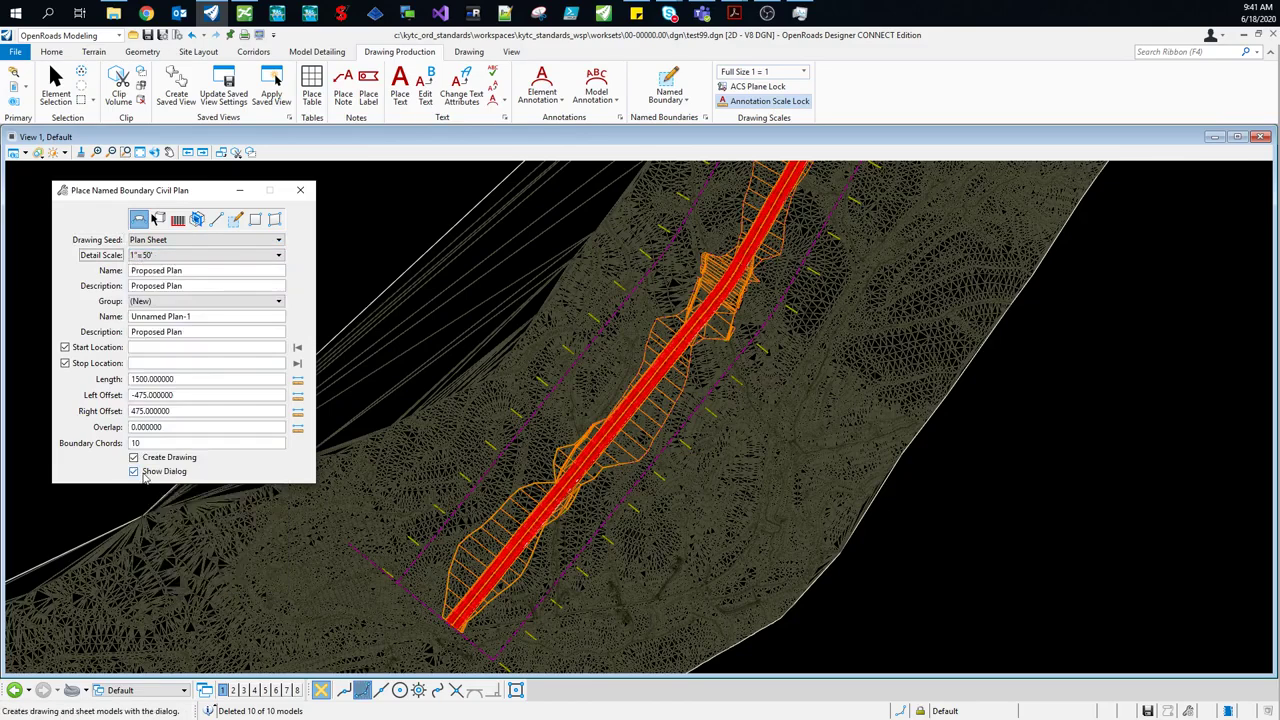
{"action": "key", "text": "Tab"}
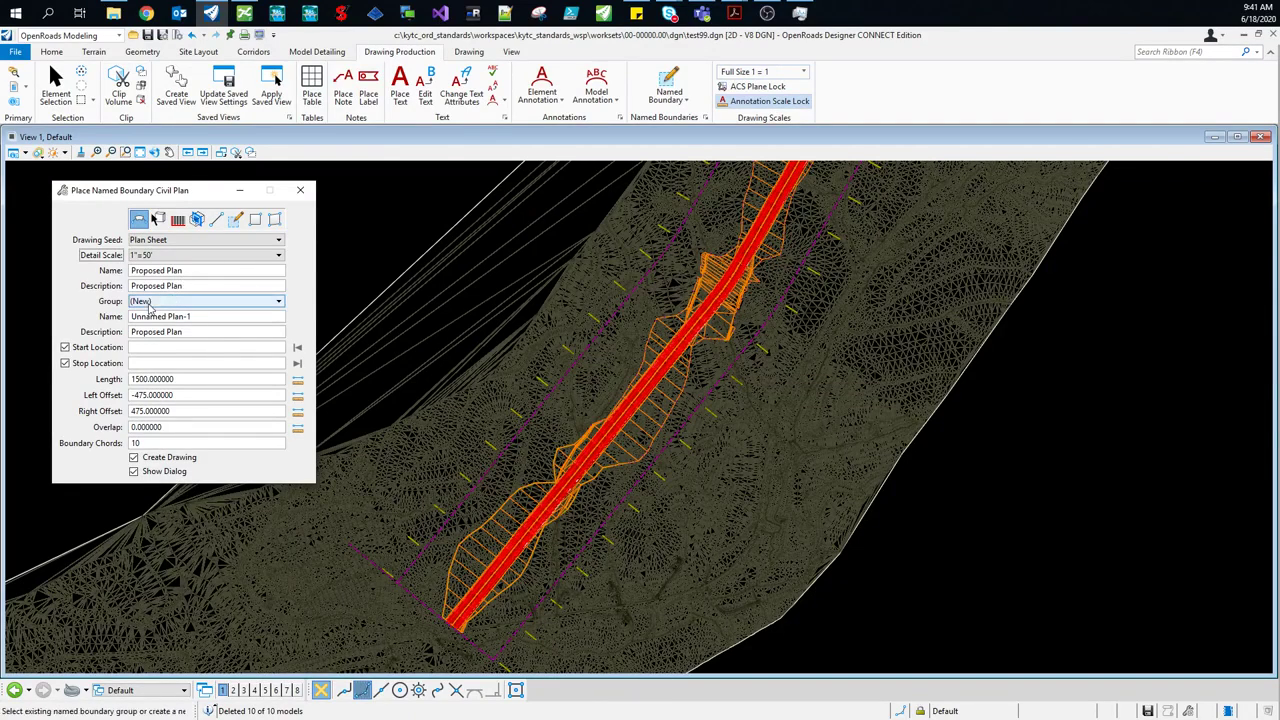
- Keep the boundary group as (New) and name the group Proposed Plan
{"action": "left_click", "coordinate": [150, 304]}
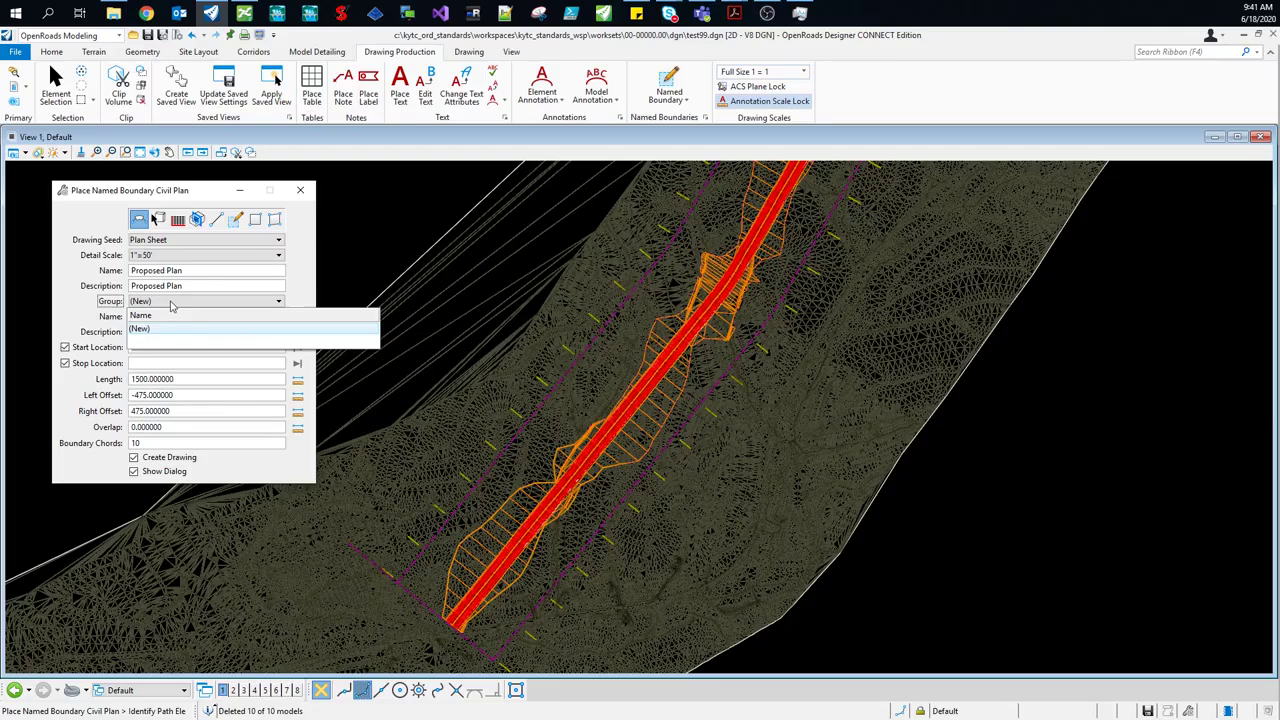
{"action": "left_click", "coordinate": [176, 307]}
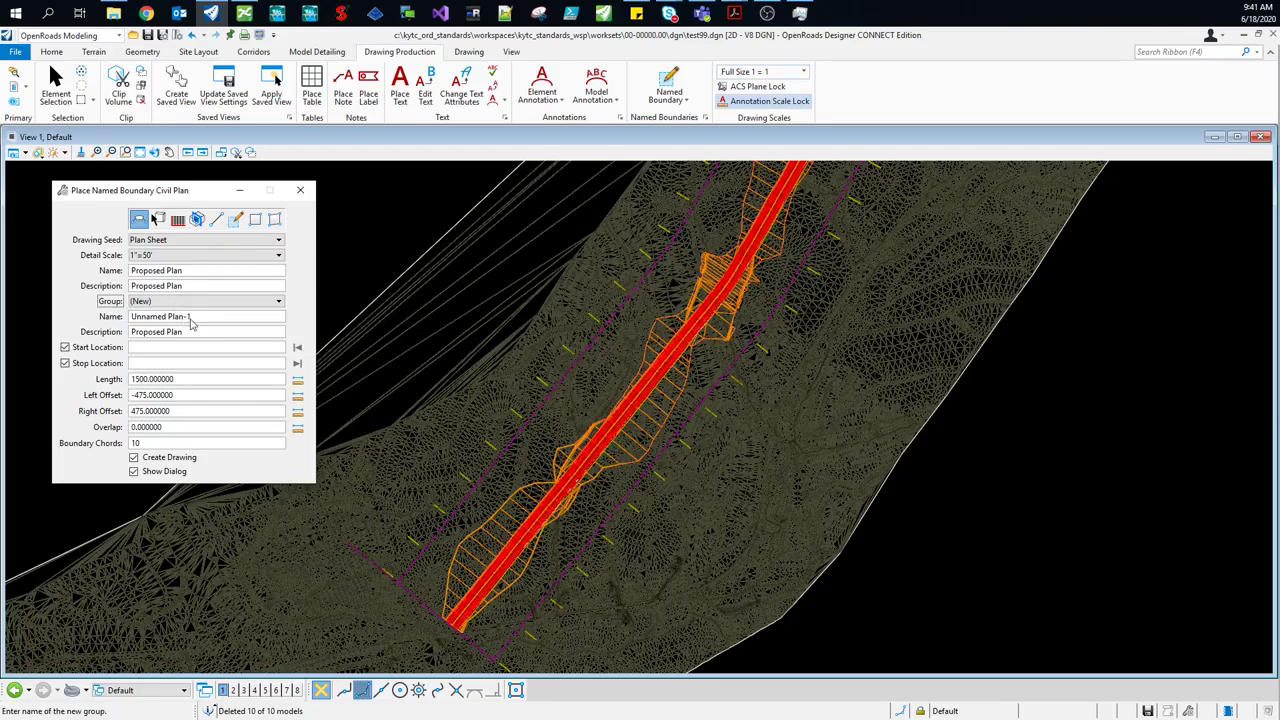
{"action": "left_click", "coordinate": [105, 316]}
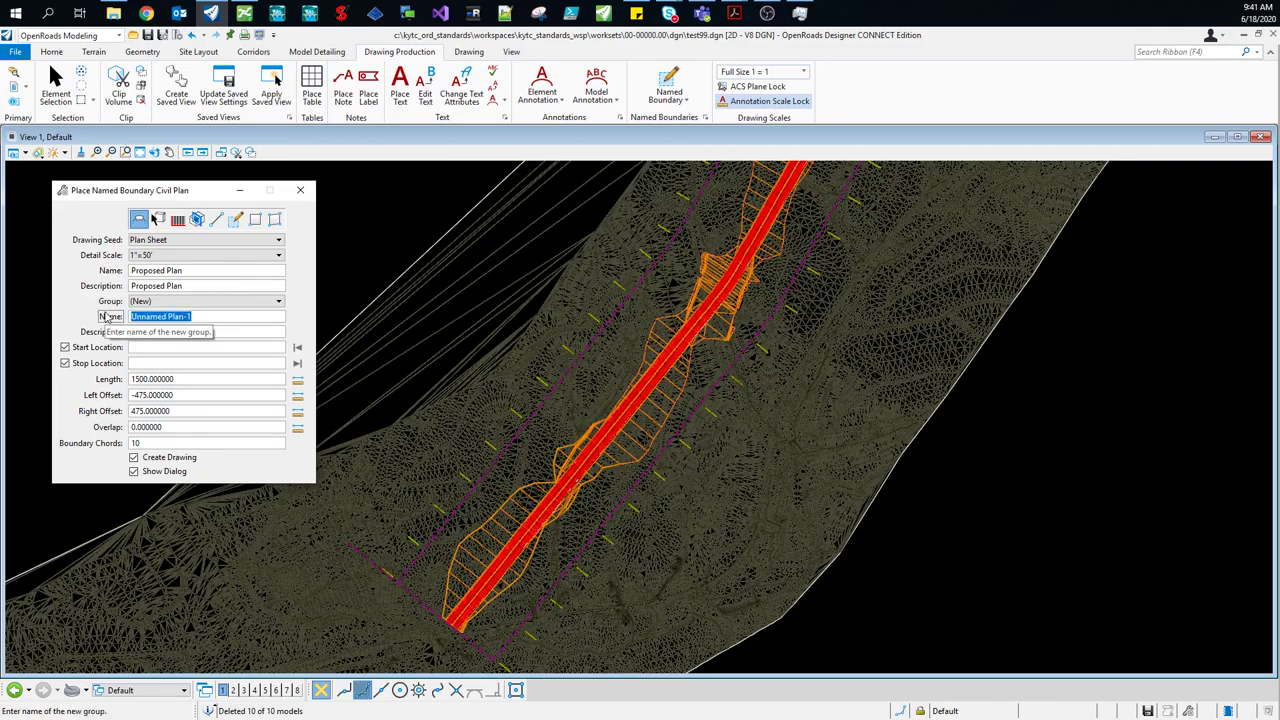
{"action": "type", "text": "Proposed Plan"}
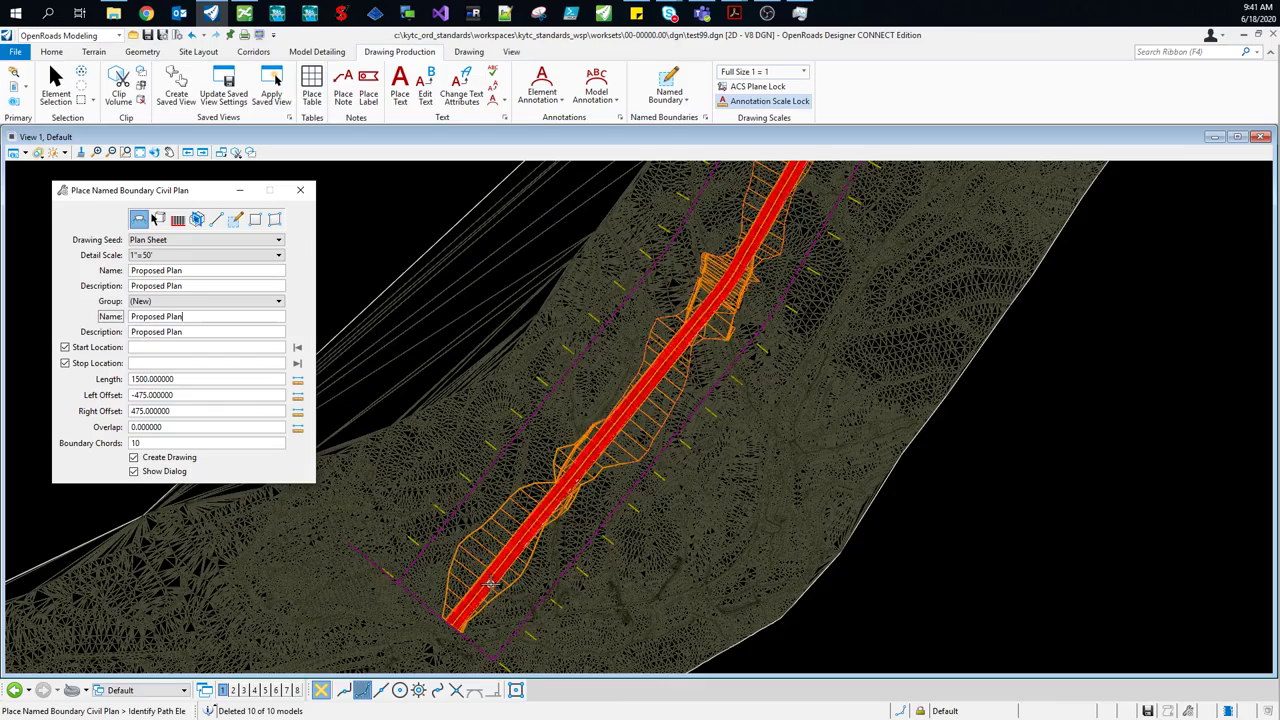
- Identify the road centerline as the boundary path and lock the start location to the path start
{"action": "scroll", "coordinate": [486, 585], "scroll_direction": "up", "scroll_amount": 3}
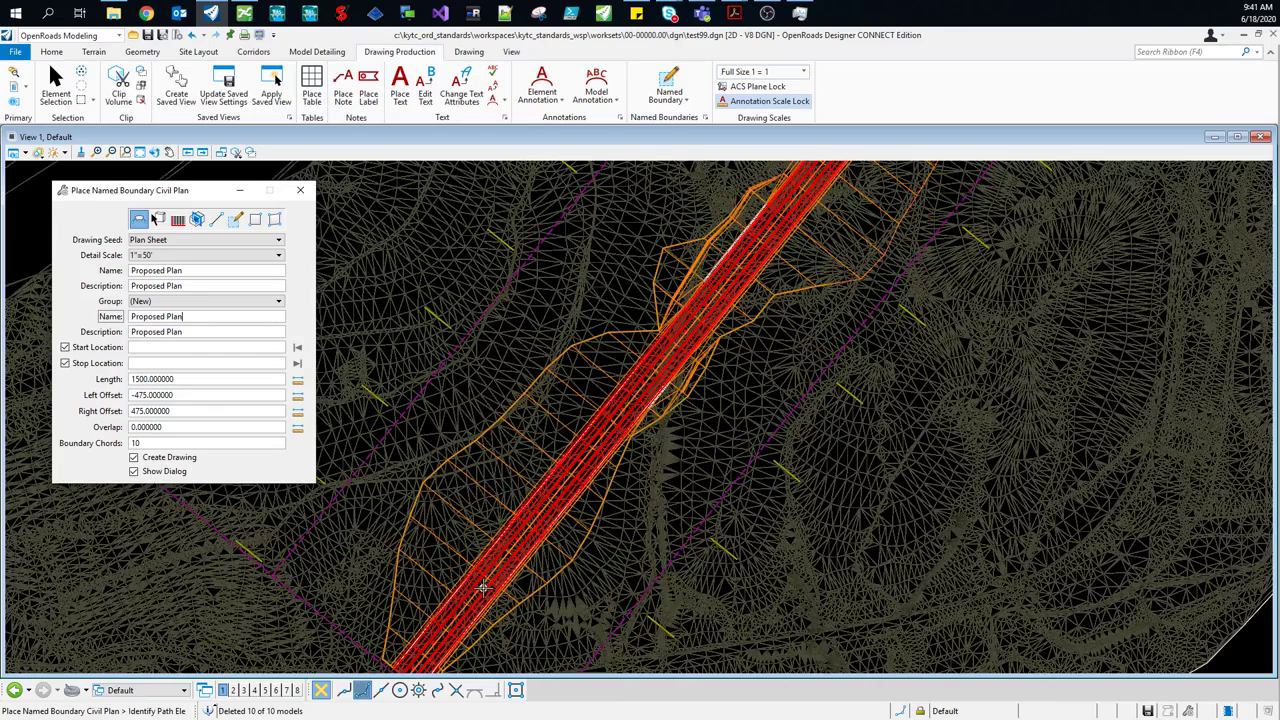
{"action": "scroll", "coordinate": [484, 588], "scroll_direction": "up", "scroll_amount": 2}
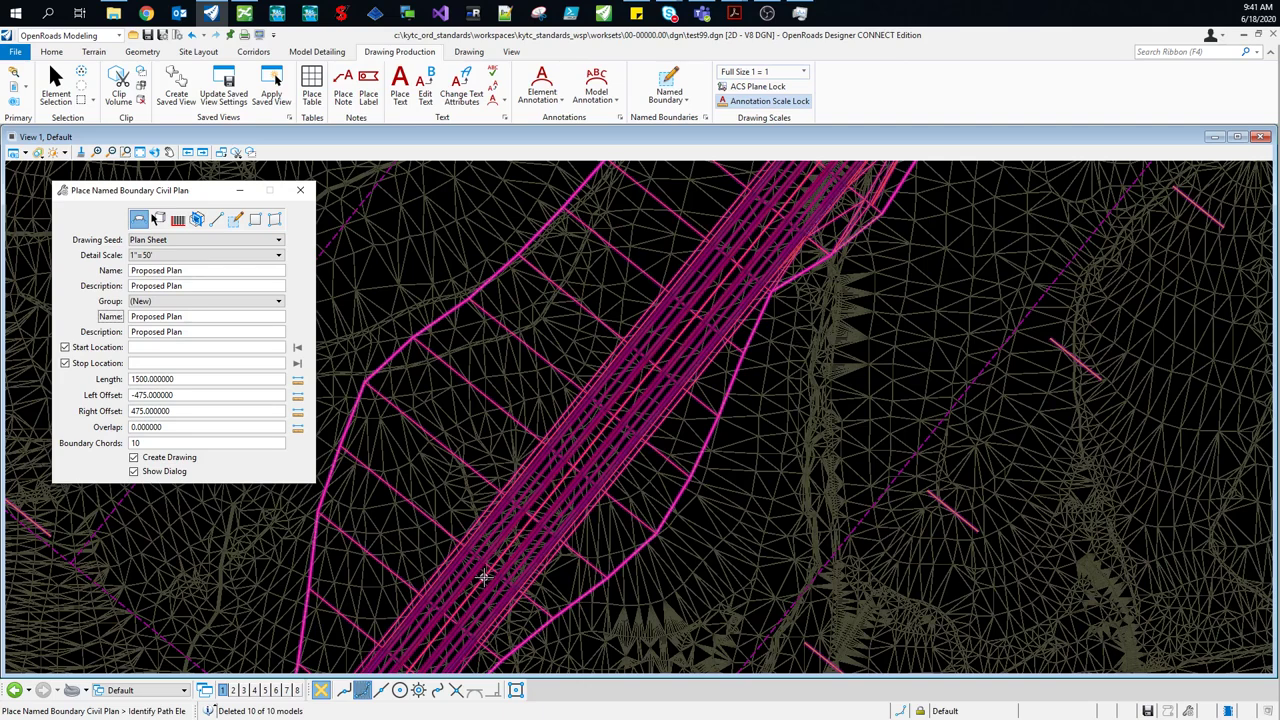
{"action": "left_click", "coordinate": [485, 580]}
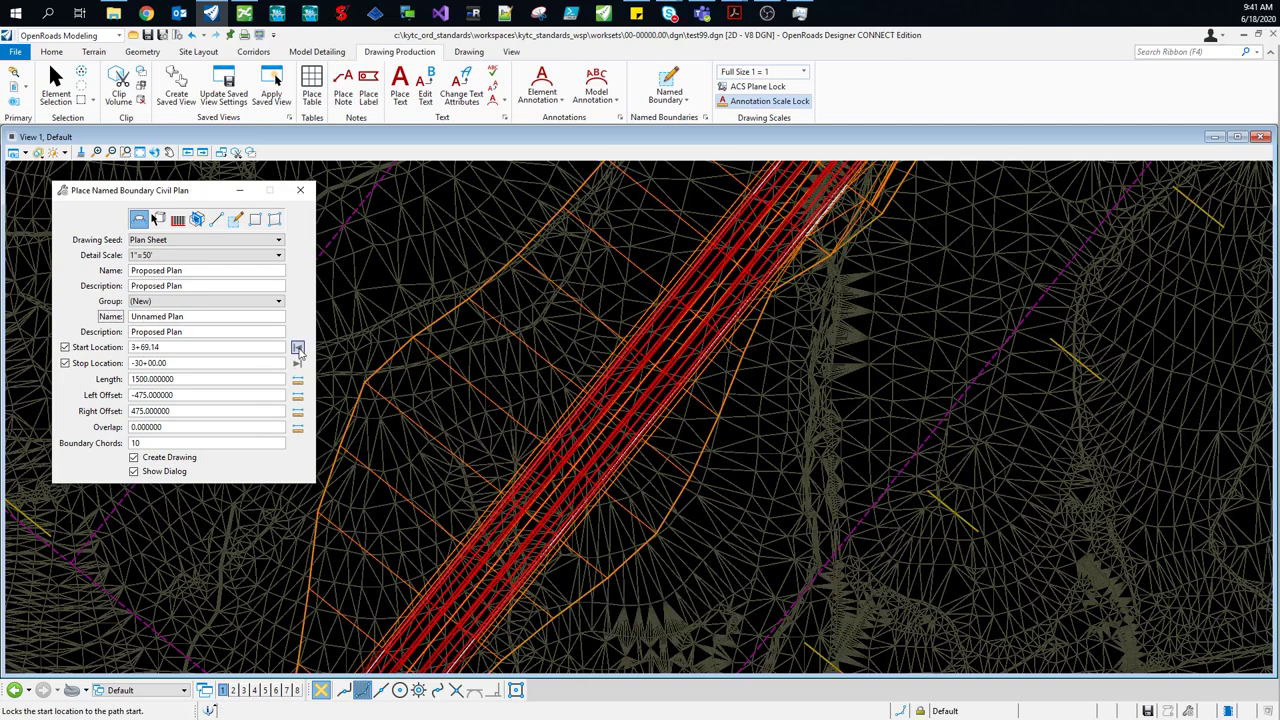
{"action": "left_click", "coordinate": [297, 348]}
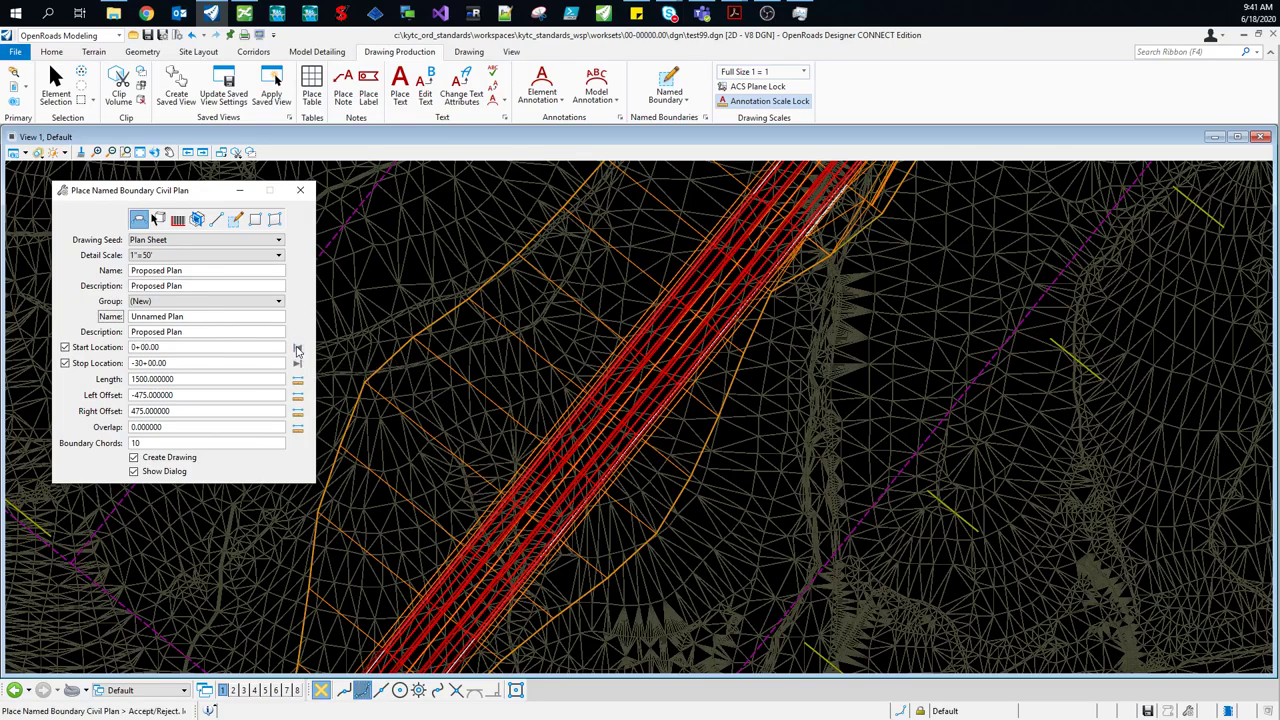
- Set the stop location of the plan boundaries to station 50+00
{"action": "left_click", "coordinate": [297, 364]}
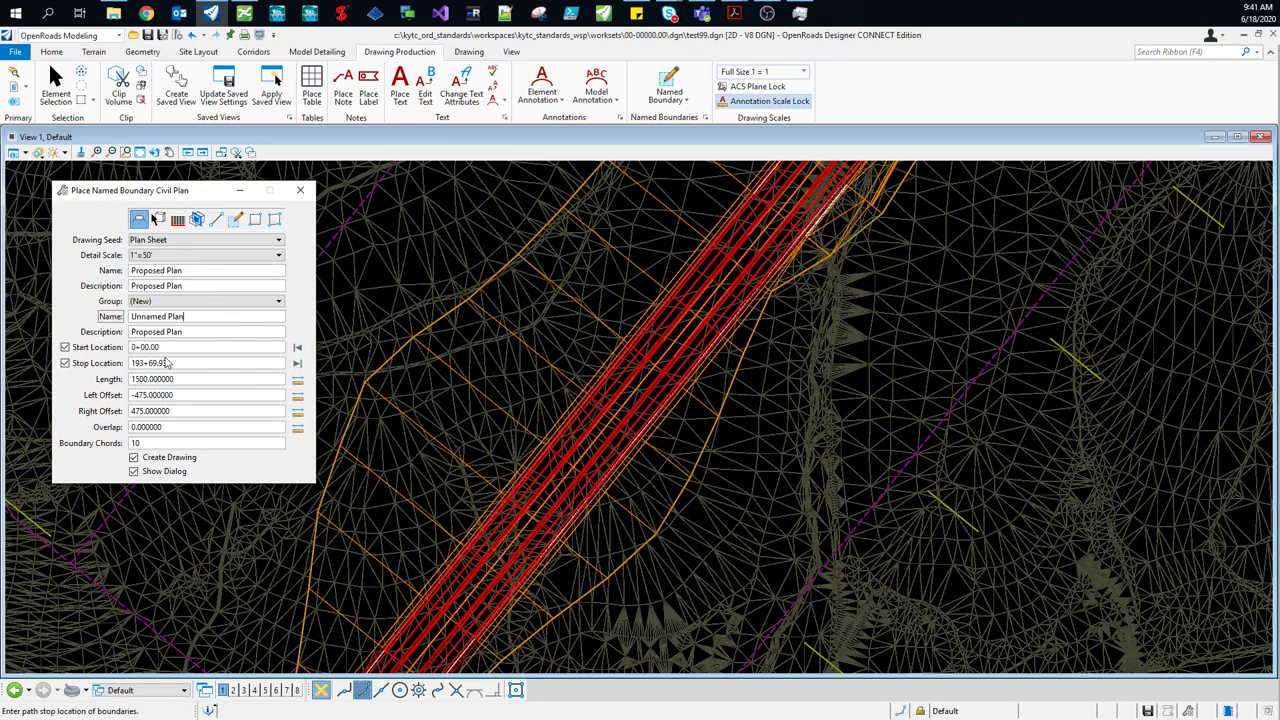
{"action": "left_click_drag", "start_coordinate": [175, 365], "coordinate": [123, 365]}
{"action": "type", "text": "500"}
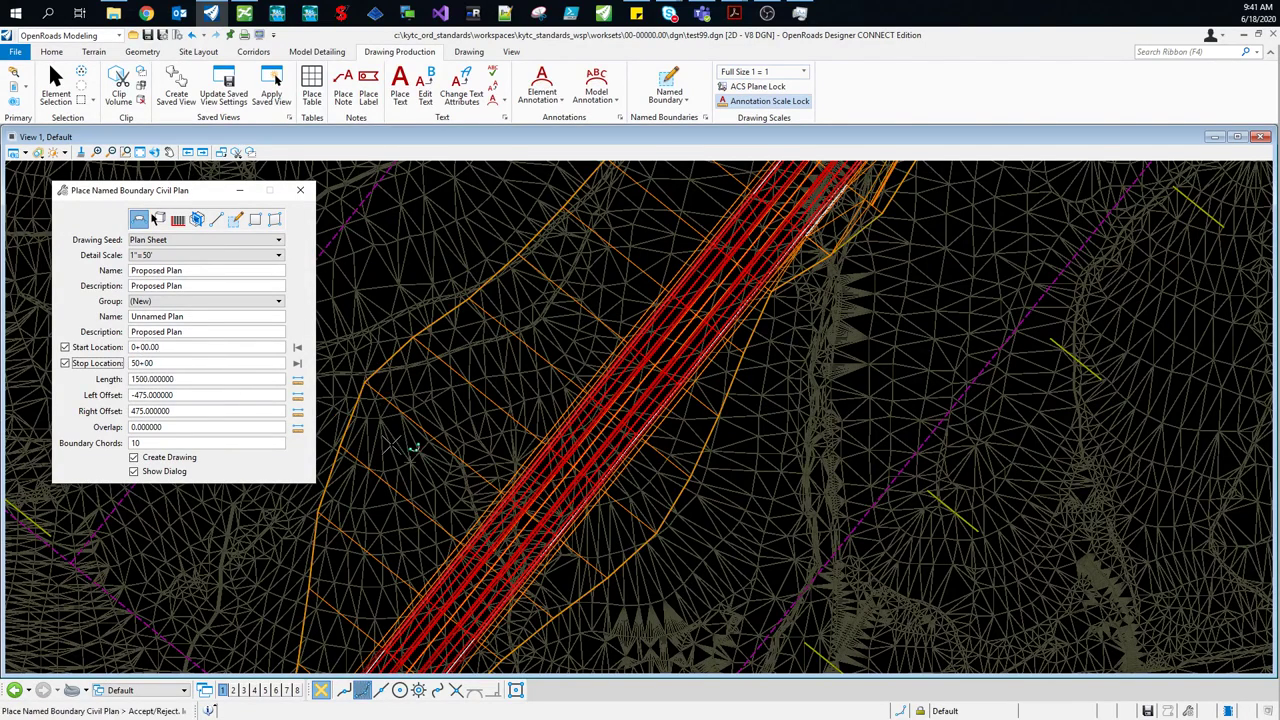
{"action": "key", "text": "Tab"}
- Disable Create Drawing and place the plan named boundaries along the road centerline
{"action": "left_click", "coordinate": [677, 519]}
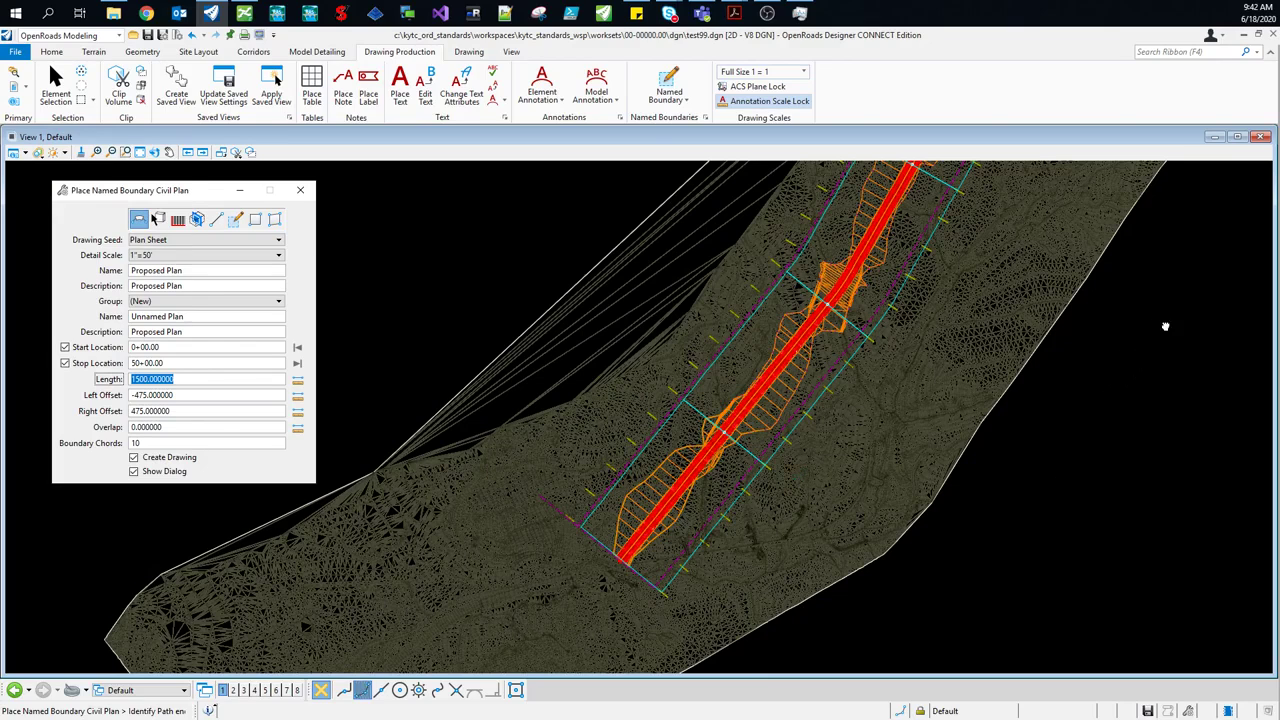
{"action": "middle_click_drag", "start_coordinate": [1165, 326], "coordinate": [1101, 415]}
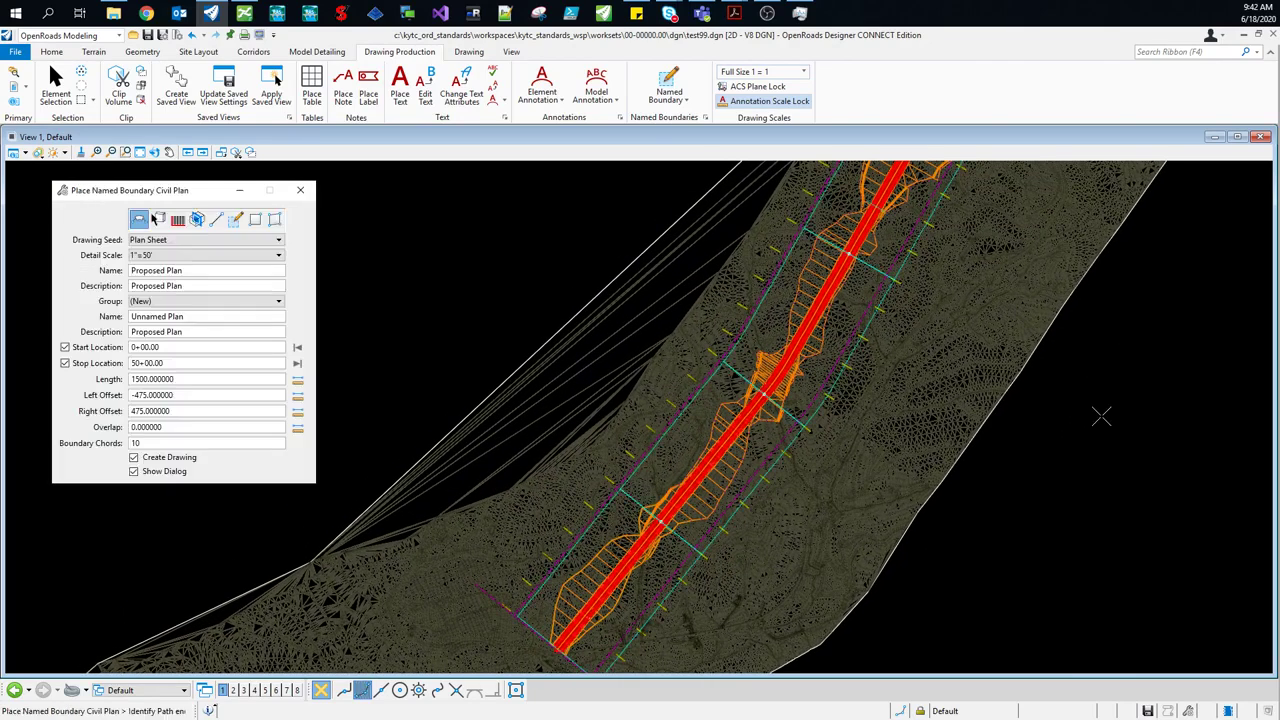
{"action": "scroll", "coordinate": [1101, 415], "scroll_direction": "down", "scroll_amount": 2}
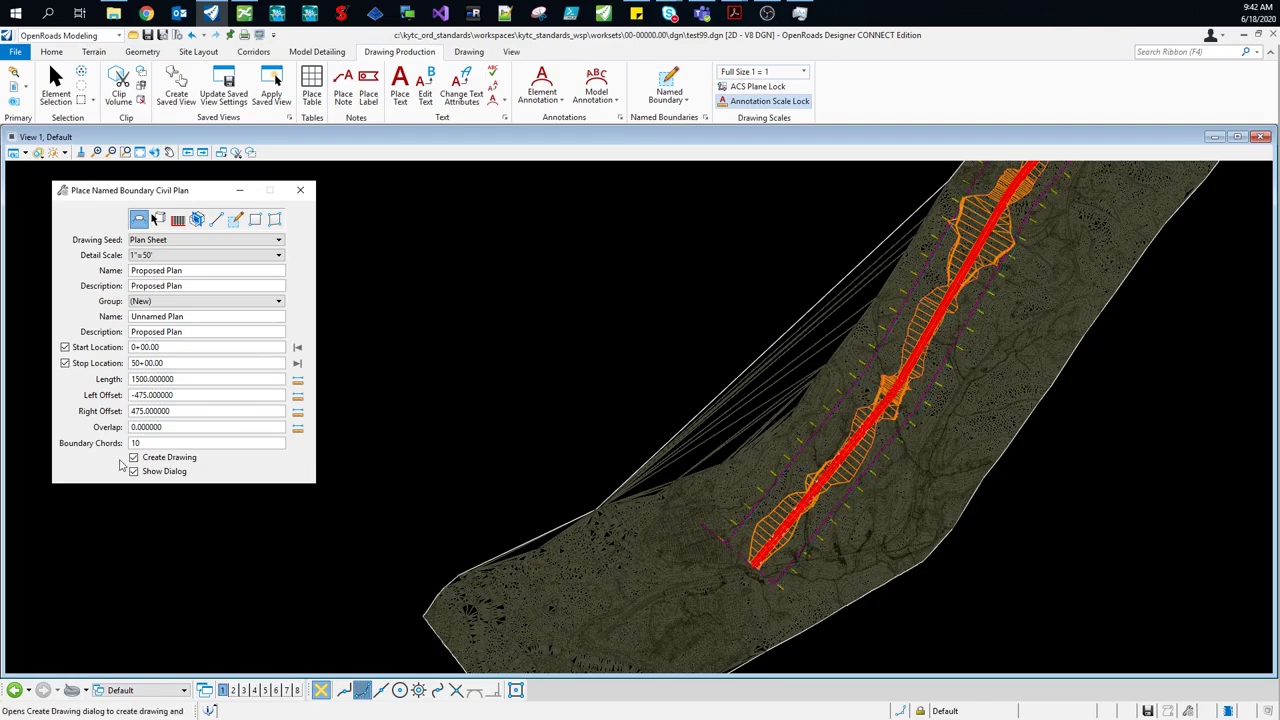
{"action": "left_click", "coordinate": [134, 458]}
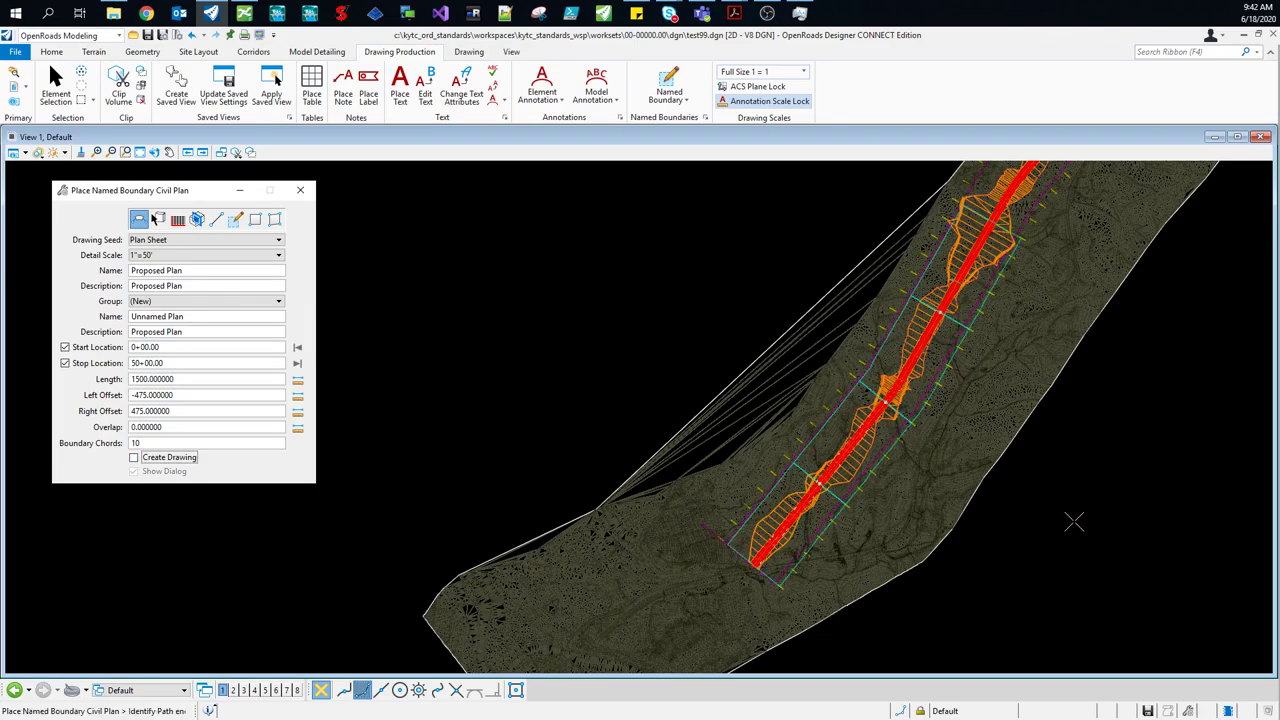
{"action": "left_click", "coordinate": [1073, 521]}
{"action": "left_click", "coordinate": [1038, 527]}
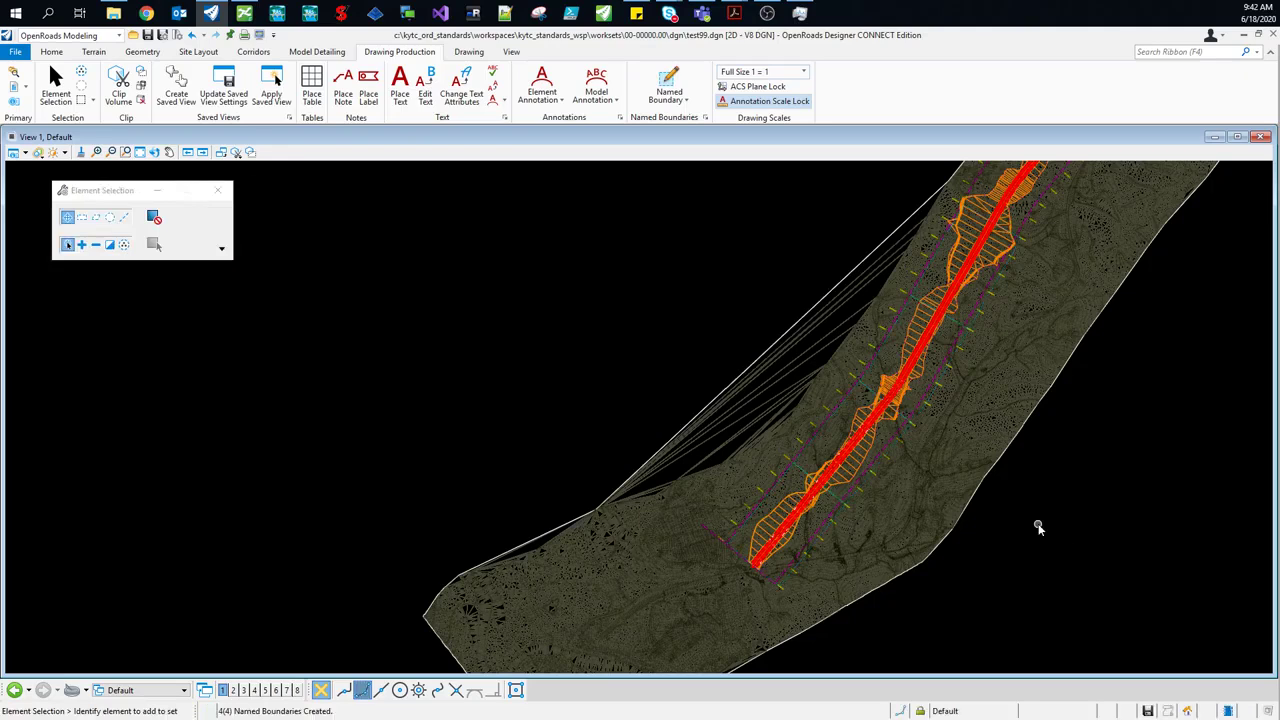
- Turn off the display of the EX Terrain.dgn and test99.dgn Default-3D references
{"action": "scroll", "coordinate": [806, 474], "scroll_direction": "up", "scroll_amount": 2}
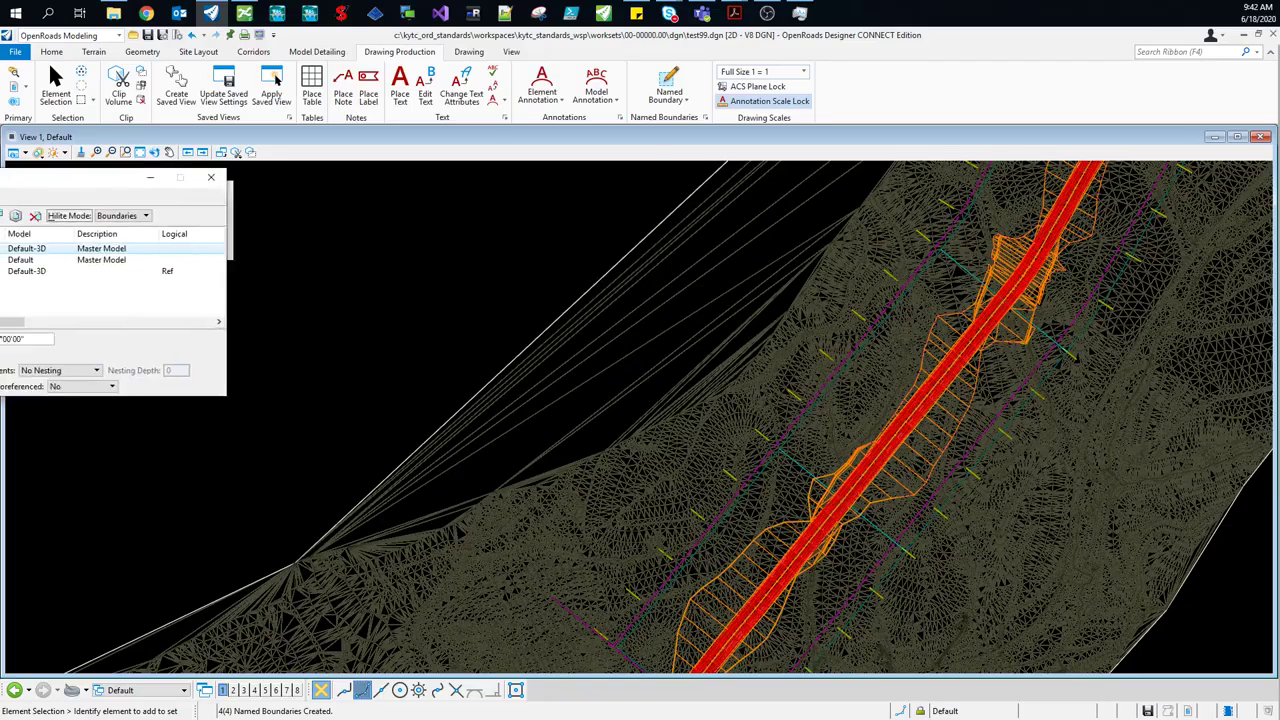
{"action": "left_click_drag", "start_coordinate": [0, 176], "coordinate": [285, 165]}
{"action": "left_click", "coordinate": [279, 238]}
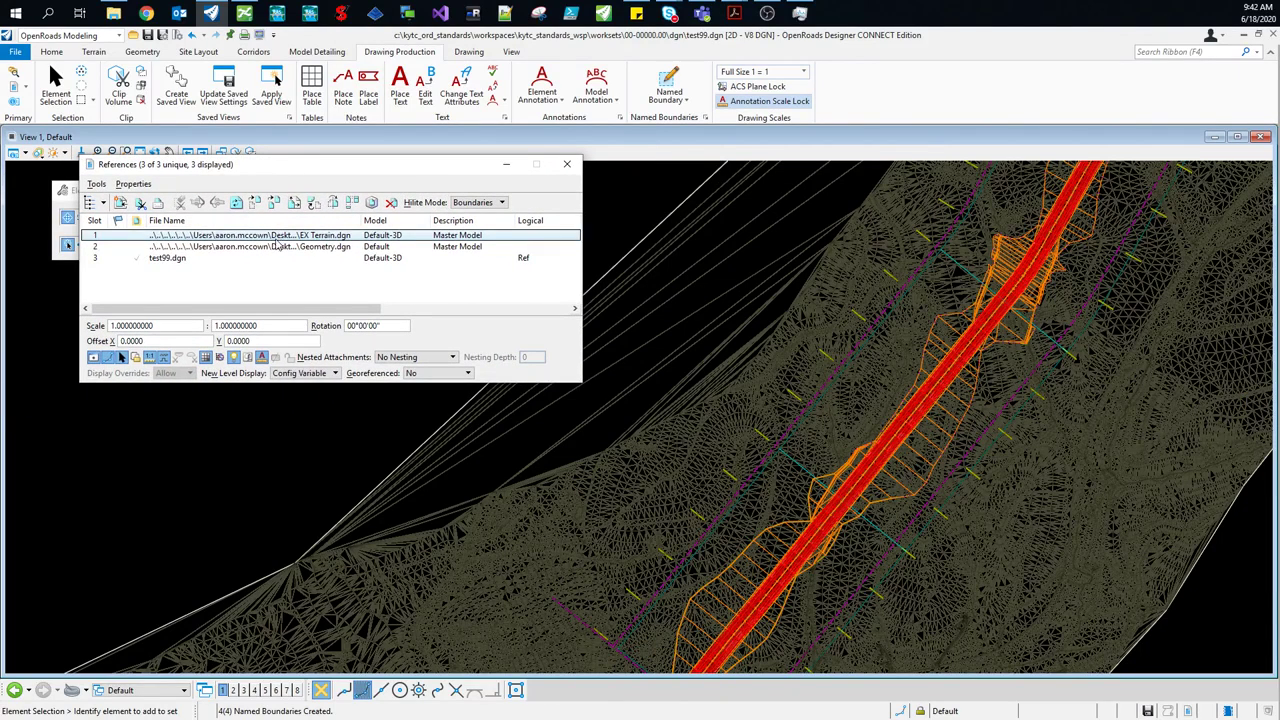
{"action": "left_click", "coordinate": [94, 359]}
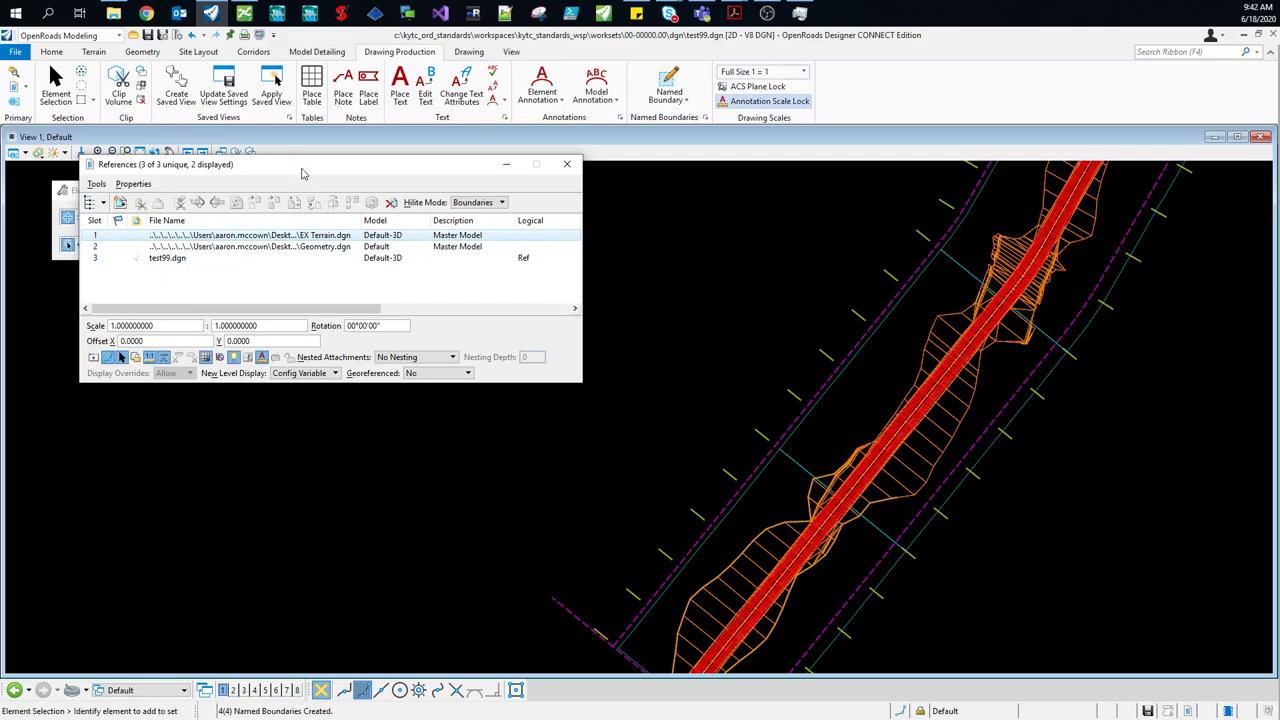
{"action": "left_click", "coordinate": [228, 262]}
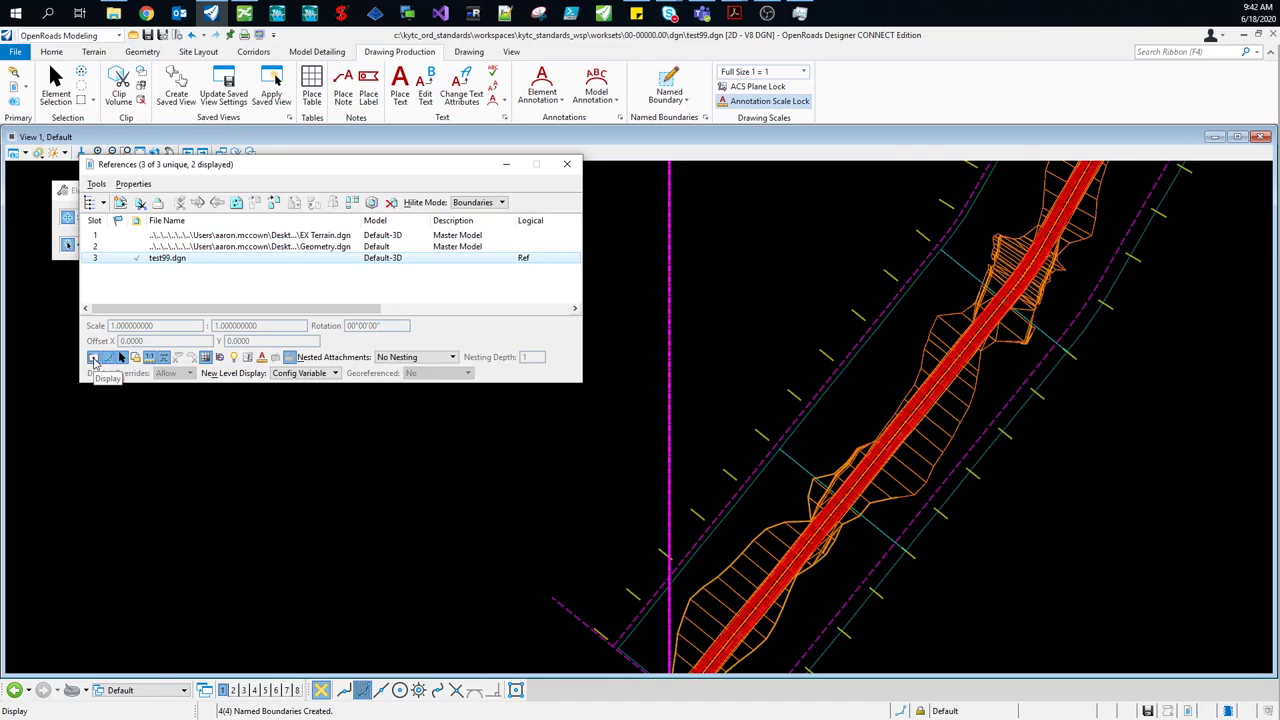
{"action": "left_click", "coordinate": [93, 358]}
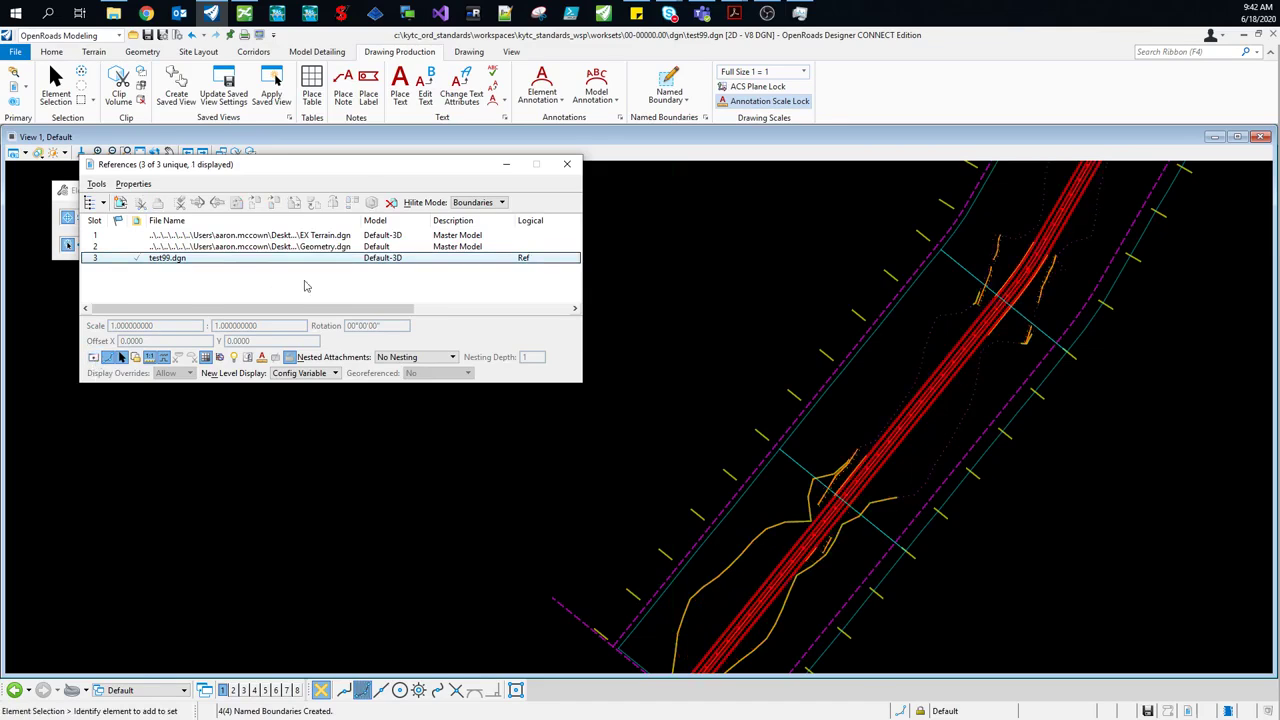
{"action": "left_click_drag", "start_coordinate": [363, 171], "coordinate": [0, 170]}
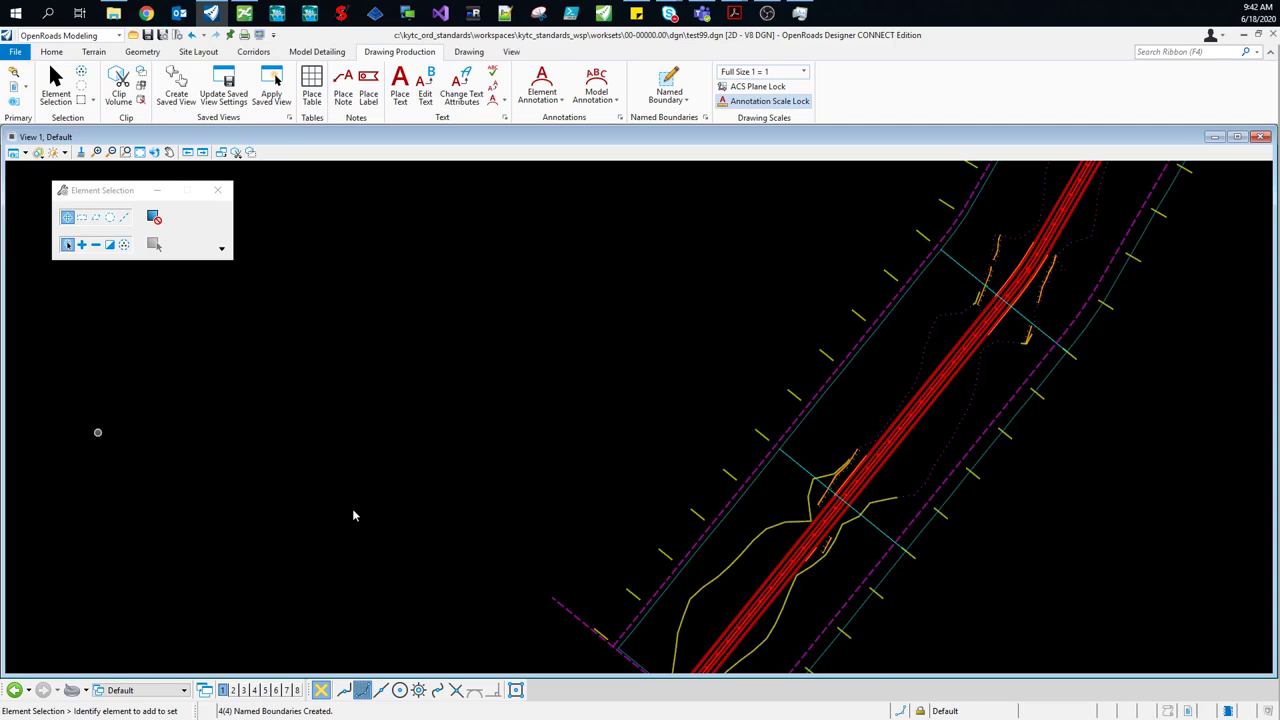
- Turn off the R_OR_CORRDESIGN_PR, R_OR_RANGEDESIGN_PR and R_OR_NAMEBOUND_PR levels by identifying their elements along the corridor
{"action": "mouse_move", "coordinate": [763, 607]}
{"action": "middle_mouse_down"}
{"action": "mouse_move", "coordinate": [735, 489]}
{"action": "mouse_move", "coordinate": [696, 456]}
{"action": "mouse_move", "coordinate": [669, 457]}
{"action": "mouse_move", "coordinate": [600, 523]}
{"action": "middle_mouse_up"}
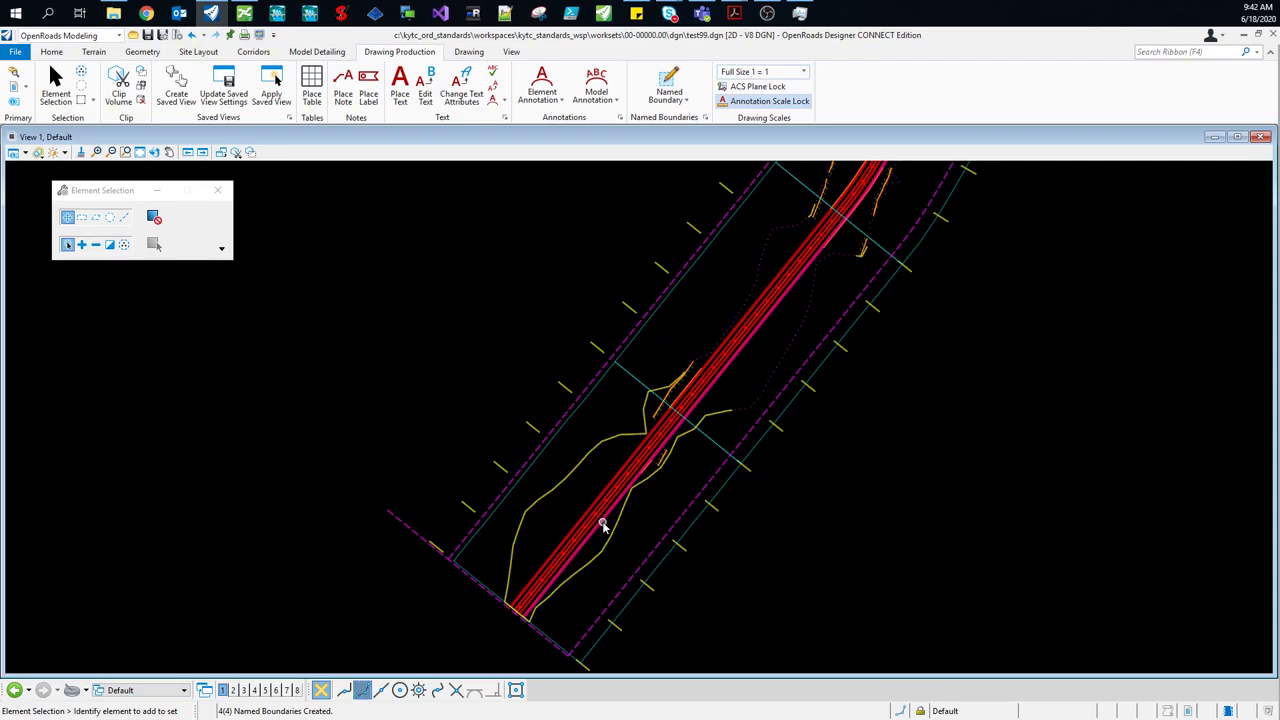
{"action": "scroll", "coordinate": [608, 531], "scroll_direction": "up", "scroll_amount": 3}
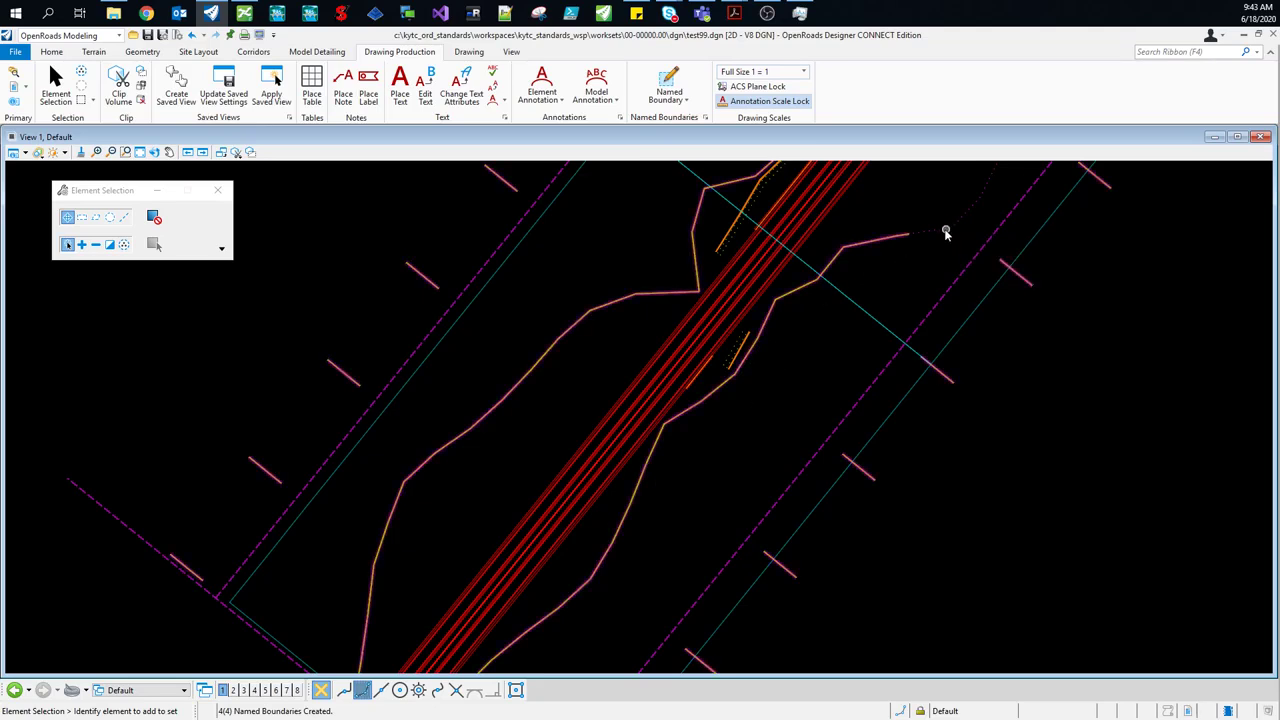
{"action": "scroll", "coordinate": [785, 418], "scroll_direction": "down", "scroll_amount": 2}
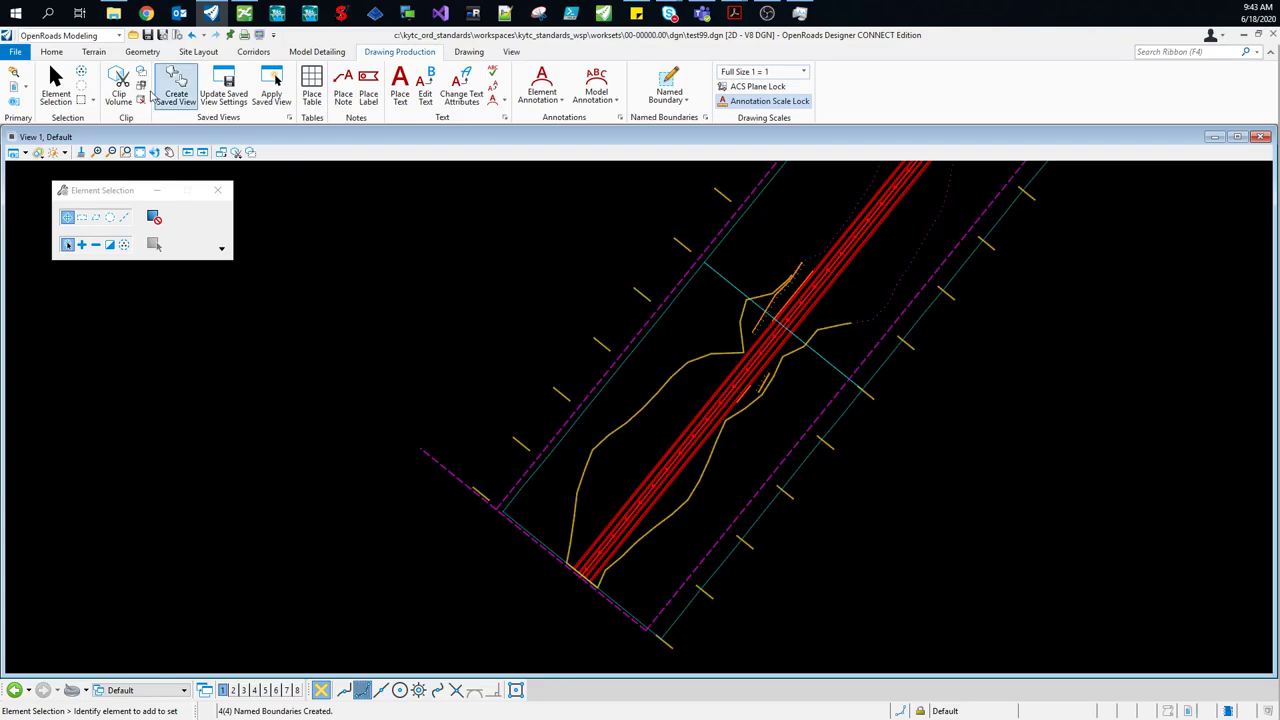
{"action": "left_click", "coordinate": [55, 55]}
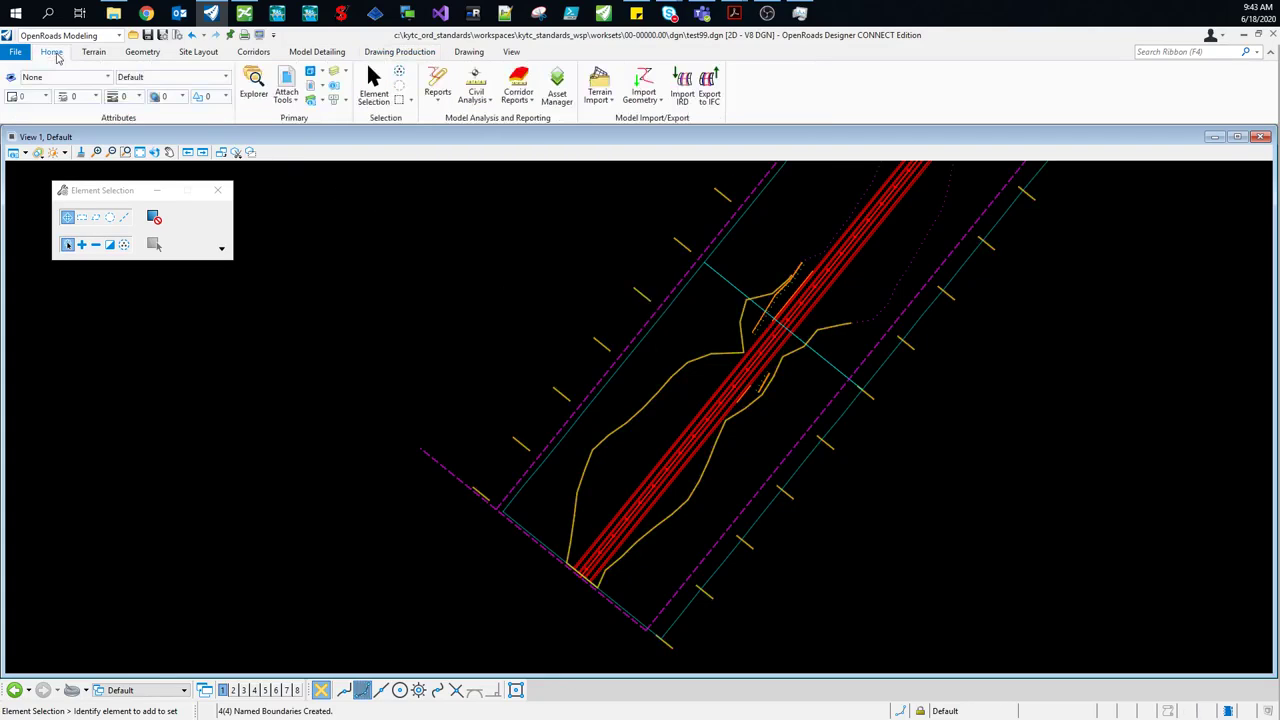
{"action": "left_click", "coordinate": [310, 86]}
{"action": "right_click", "coordinate": [100, 390]}
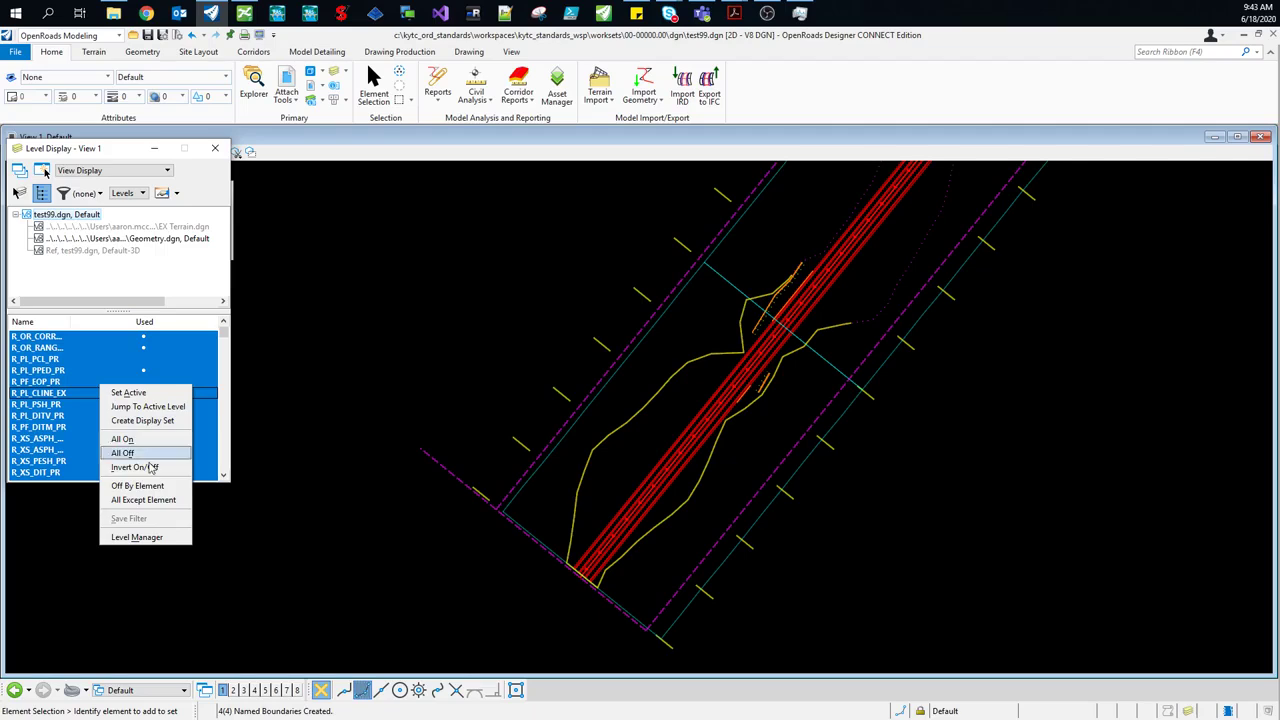
{"action": "left_click", "coordinate": [152, 492]}
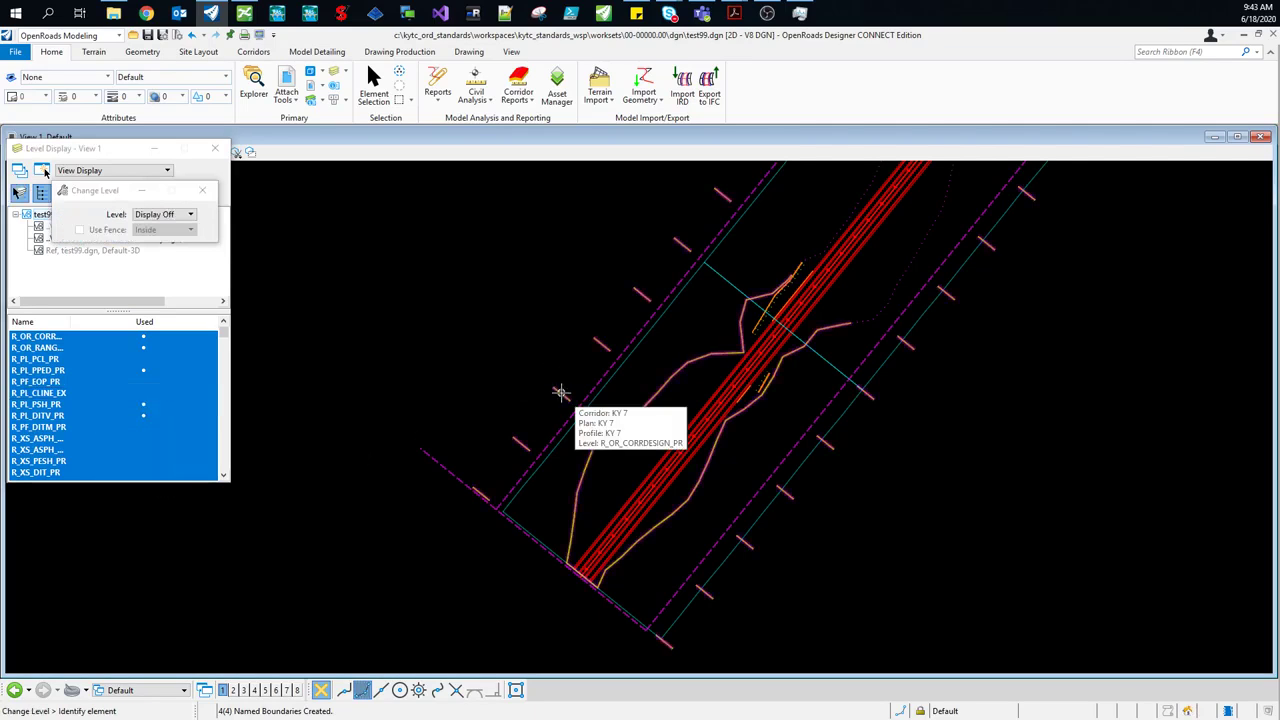
{"action": "left_click", "coordinate": [560, 391]}
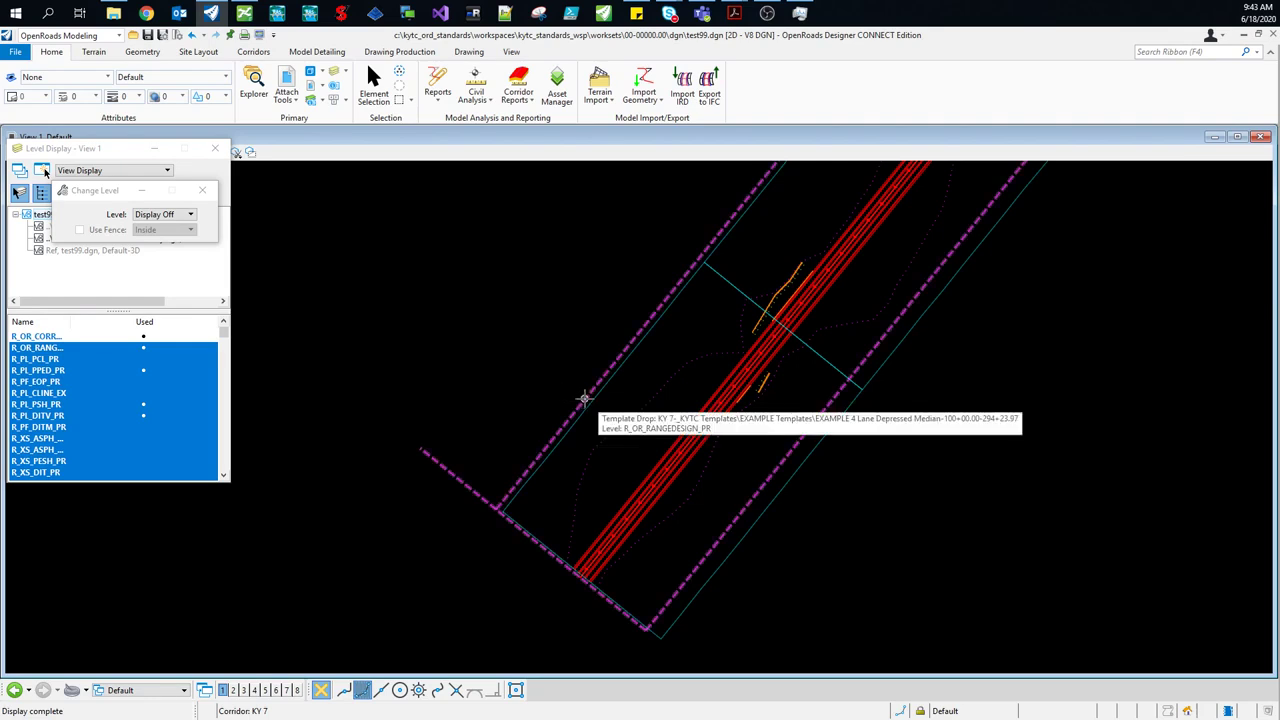
{"action": "left_click", "coordinate": [585, 398]}
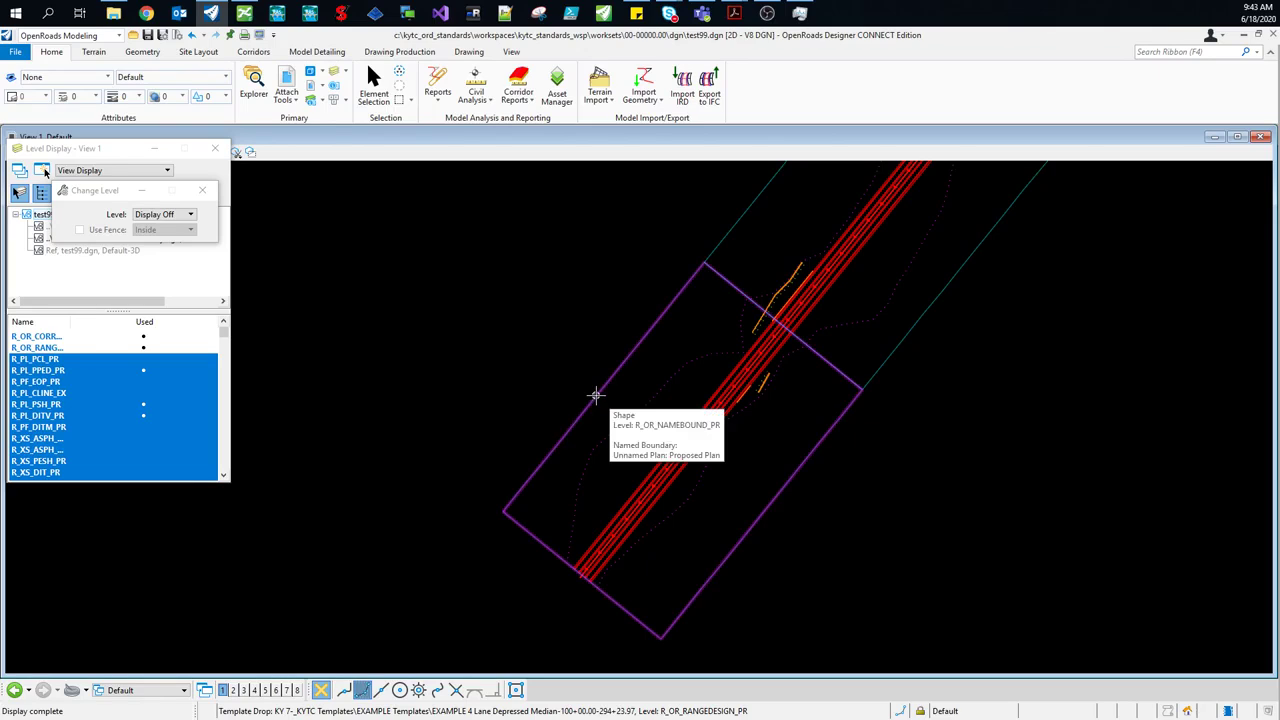
{"action": "left_click", "coordinate": [595, 395]}
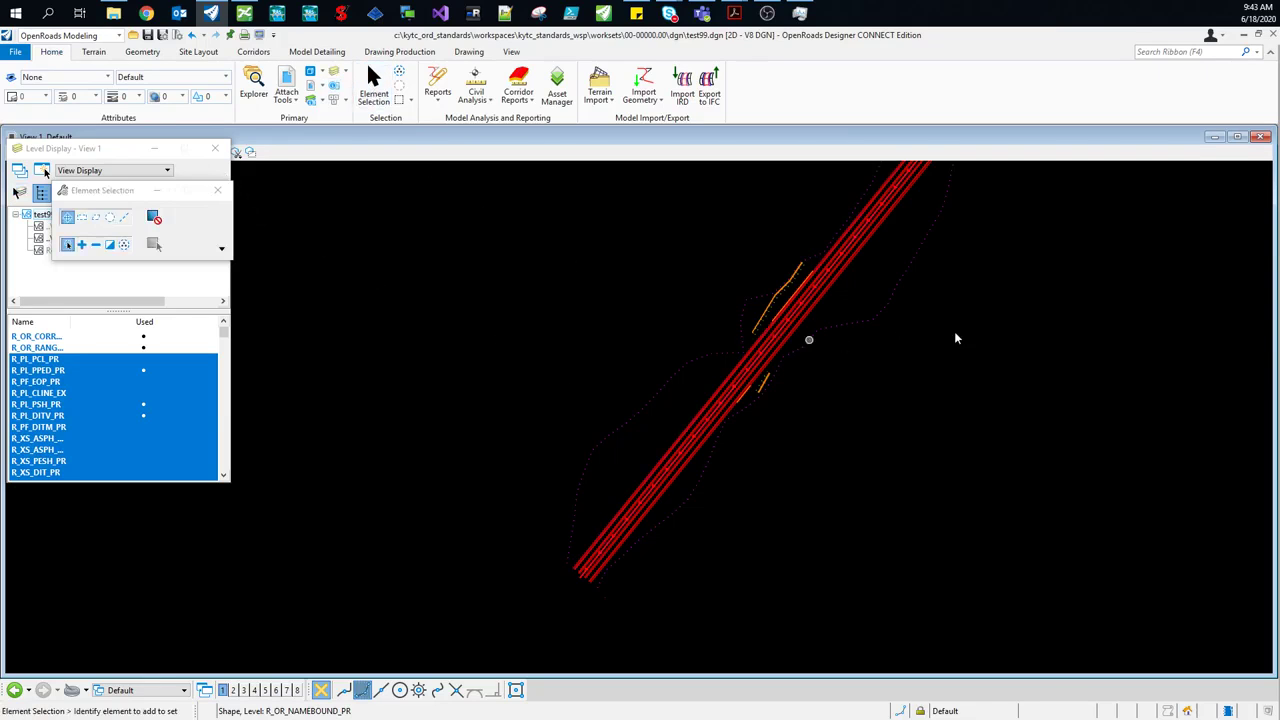
- Open the Named Boundaries manager and list the boundaries in the Unnamed Plan group under Plan Groups
{"action": "mouse_move", "coordinate": [1022, 320]}
{"action": "middle_mouse_down"}
{"action": "mouse_move", "coordinate": [769, 486]}
{"action": "mouse_move", "coordinate": [673, 608]}
{"action": "middle_mouse_up"}
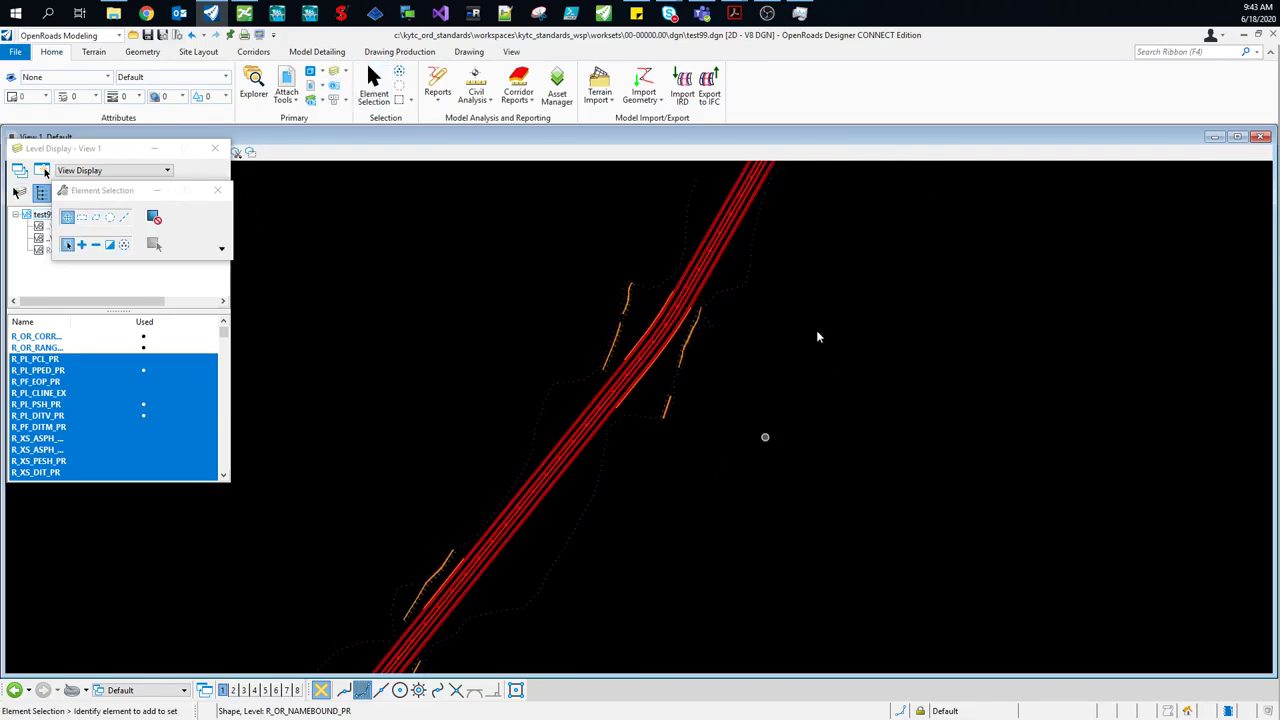
{"action": "mouse_move", "coordinate": [876, 208]}
{"action": "middle_mouse_down"}
{"action": "mouse_move", "coordinate": [794, 540]}
{"action": "mouse_move", "coordinate": [986, 234]}
{"action": "middle_mouse_up"}
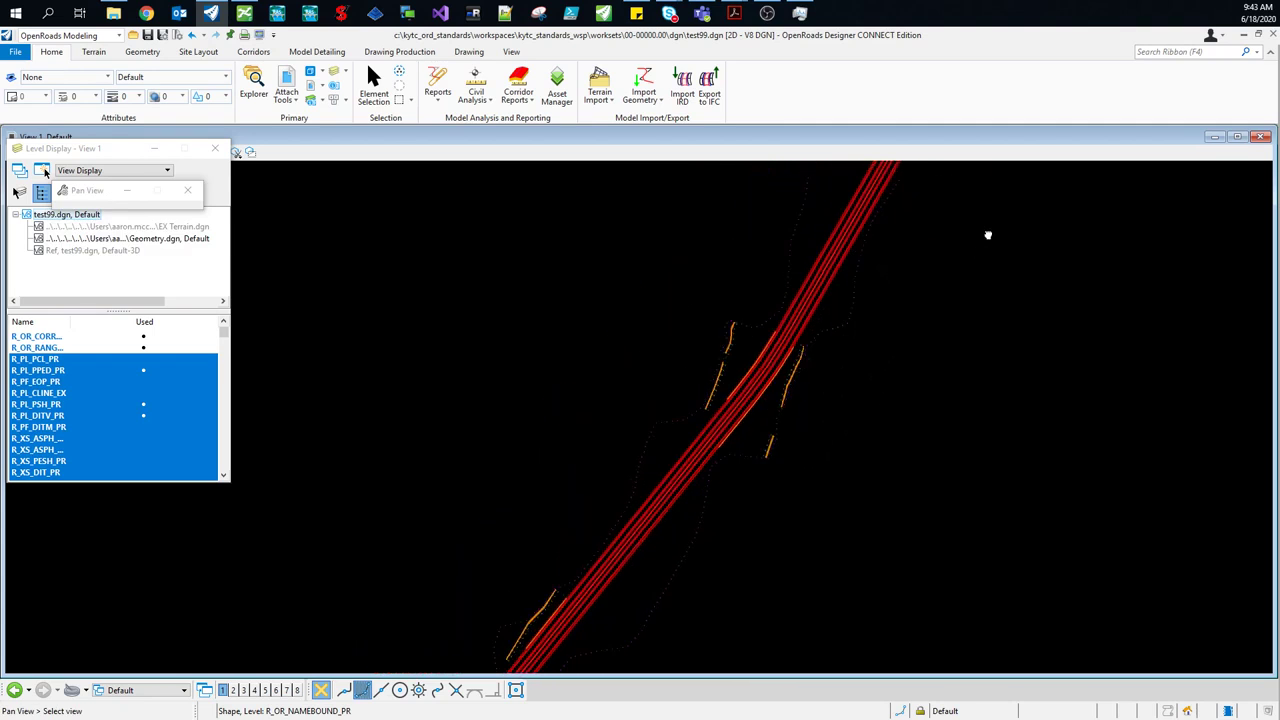
{"action": "scroll", "coordinate": [760, 489], "scroll_direction": "down", "scroll_amount": 3}
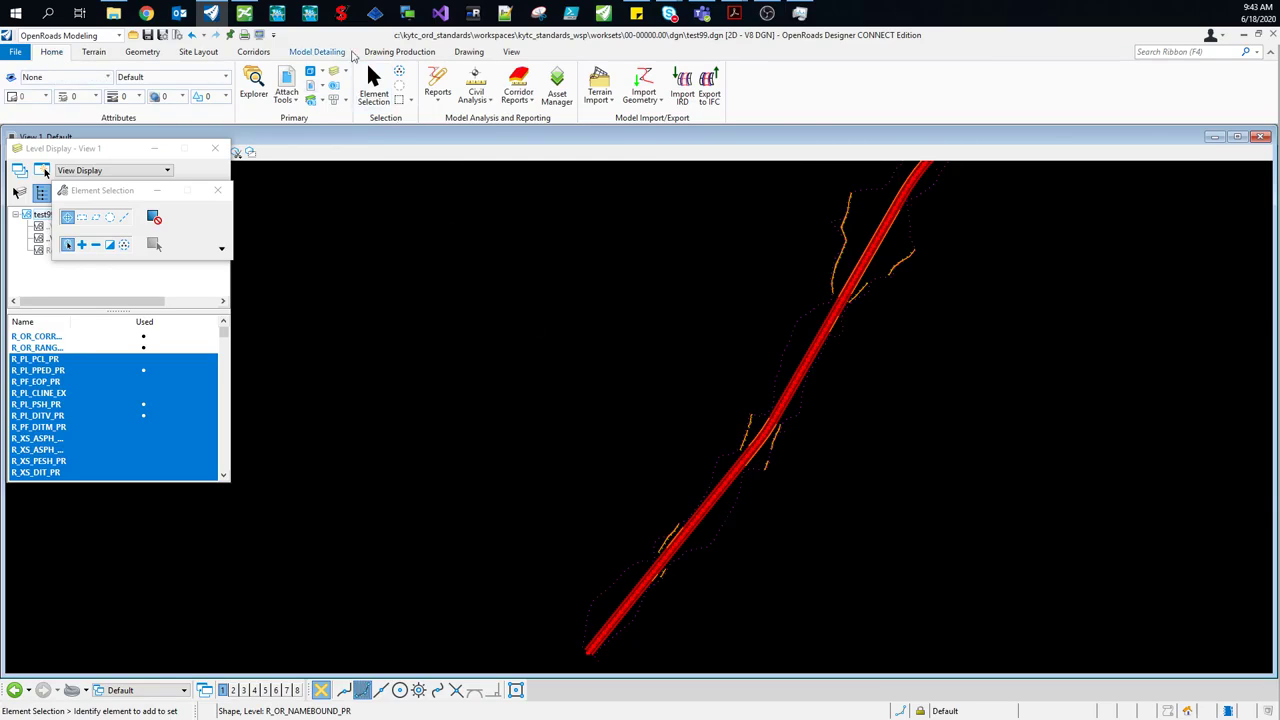
{"action": "left_click", "coordinate": [399, 51]}
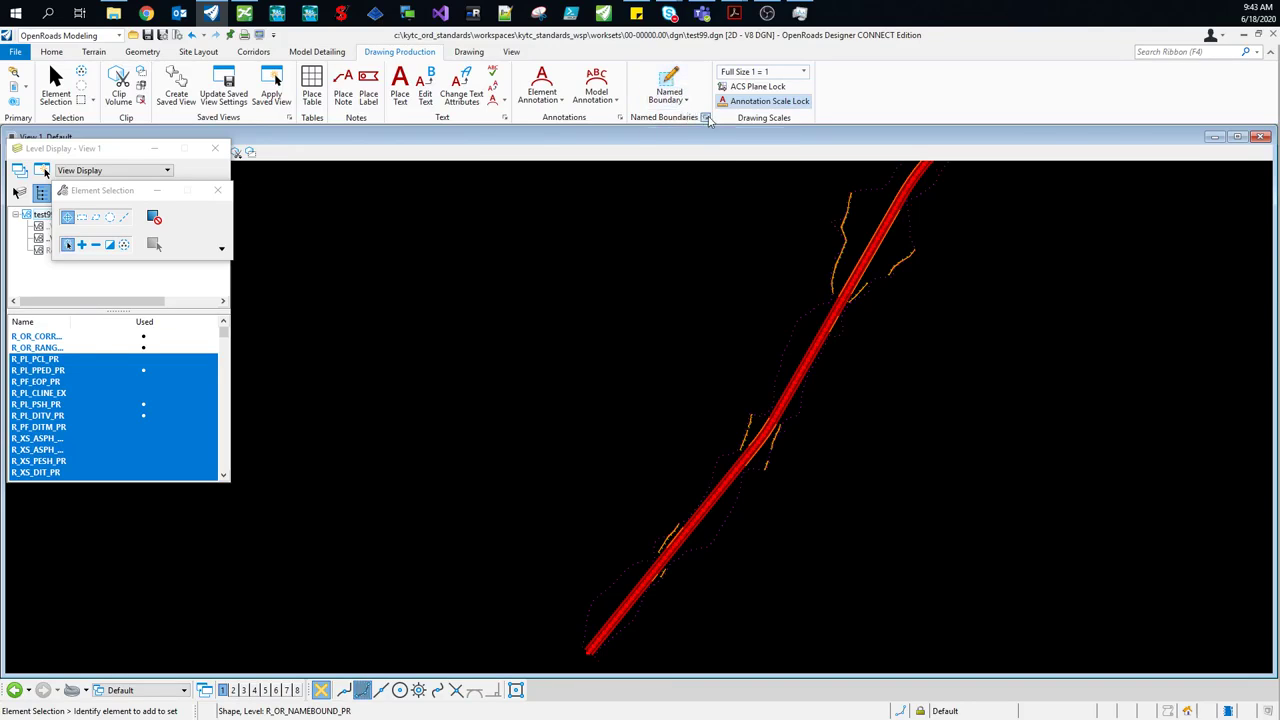
{"action": "left_click", "coordinate": [705, 118]}
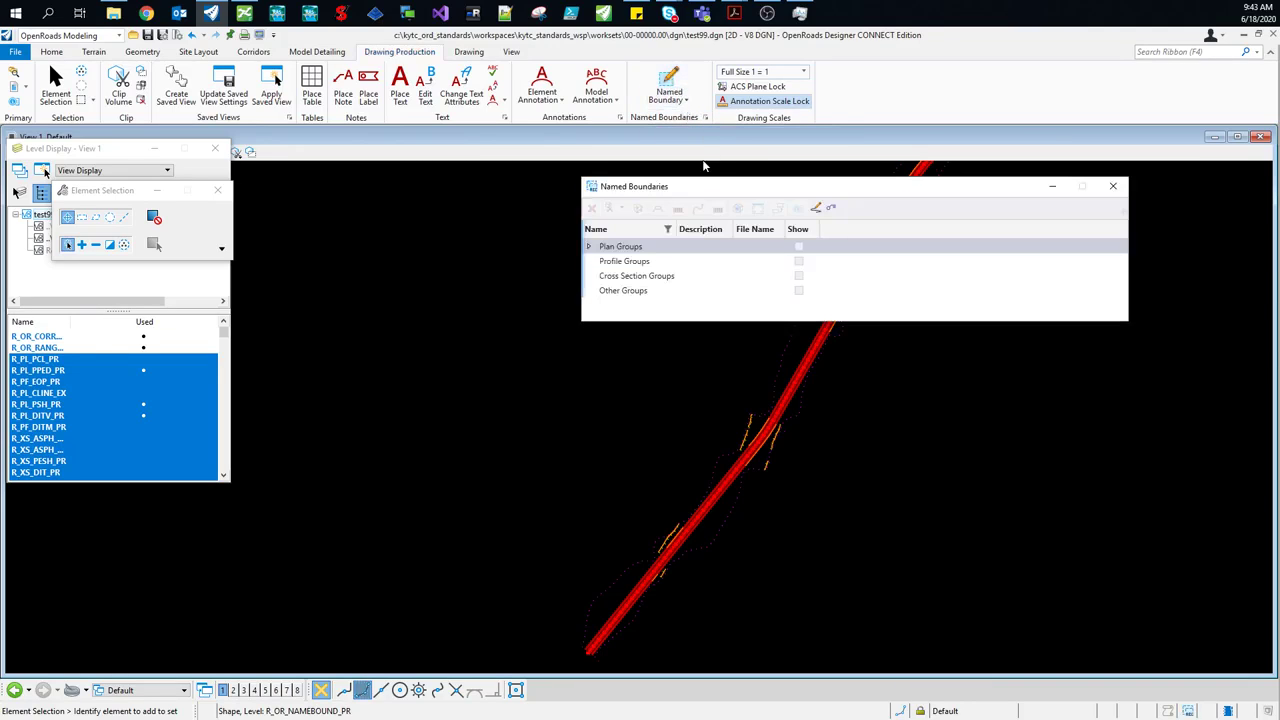
{"action": "left_click_drag", "start_coordinate": [700, 183], "coordinate": [365, 196]}
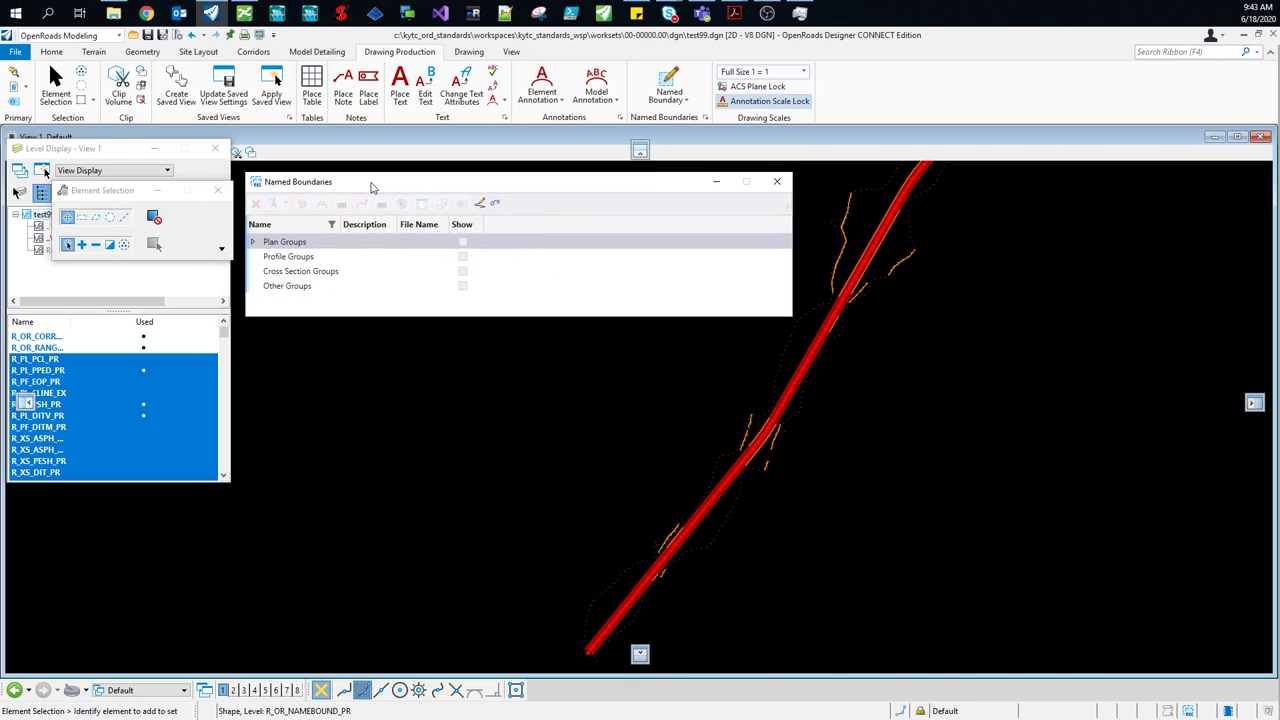
{"action": "left_click", "coordinate": [255, 242]}
{"action": "left_click", "coordinate": [255, 242]}
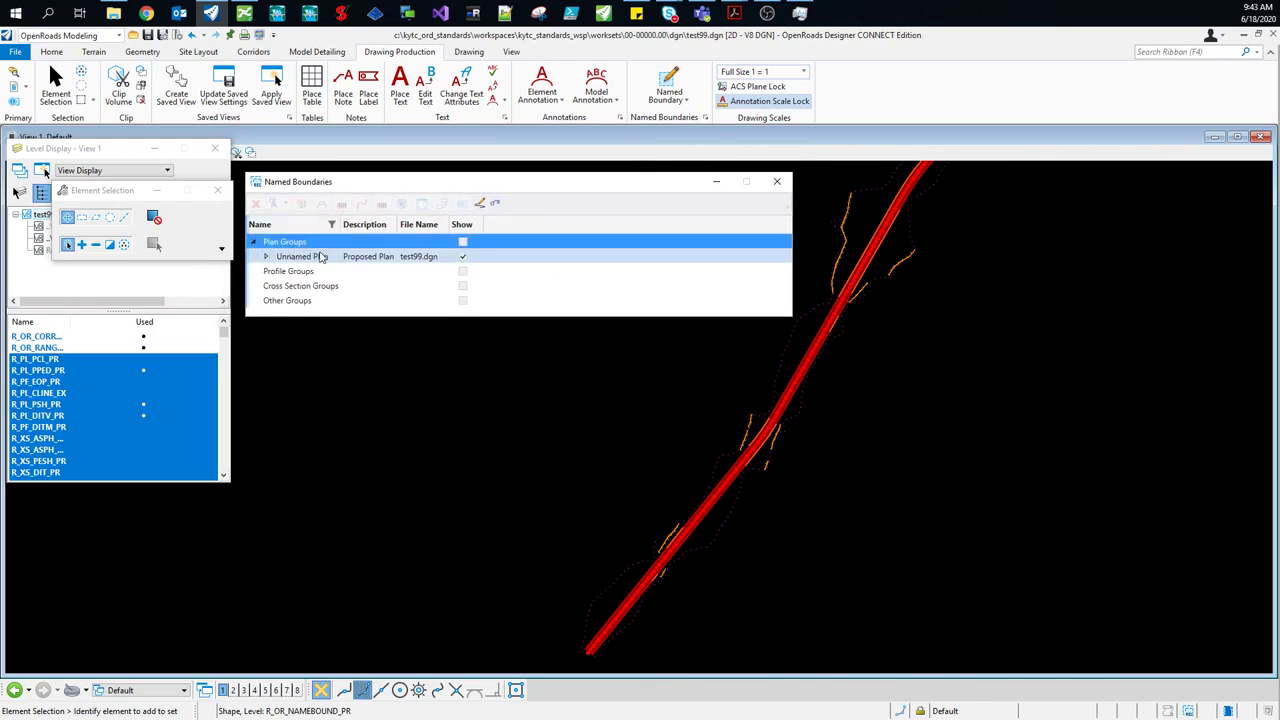
{"action": "left_click", "coordinate": [267, 257]}
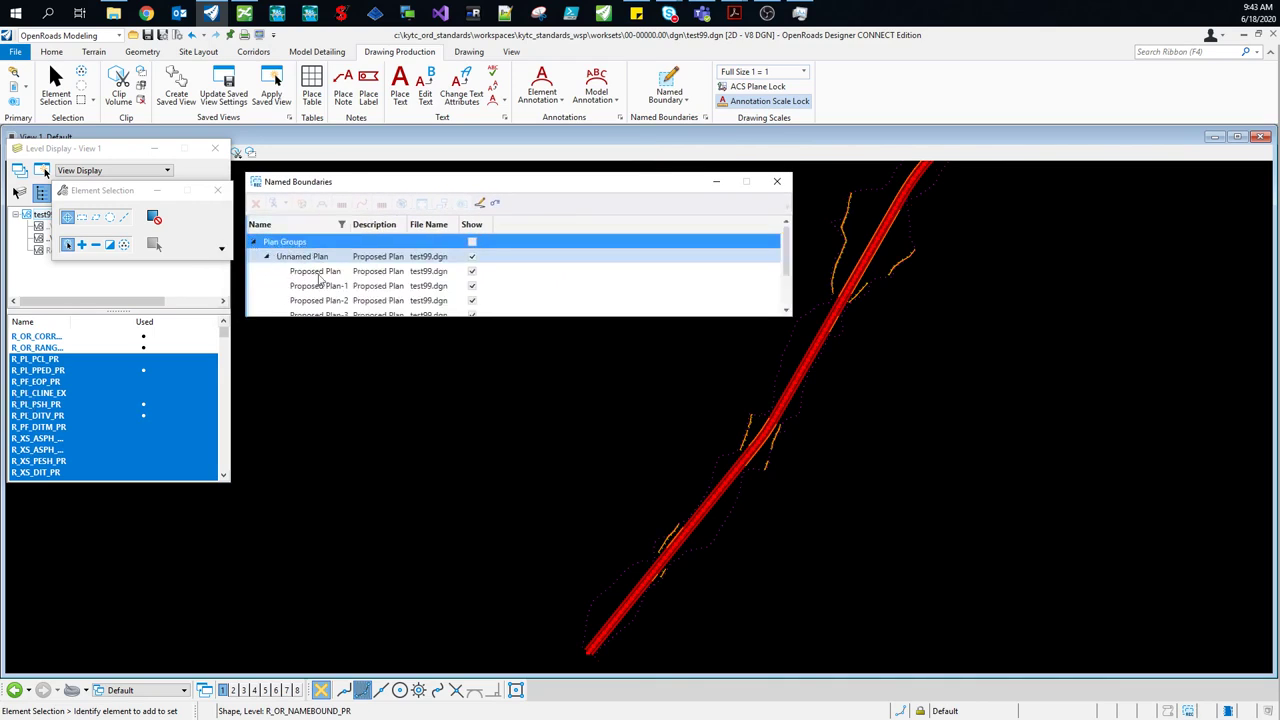
{"action": "scroll", "coordinate": [320, 280], "scroll_direction": "down", "scroll_amount": 1}
{"action": "scroll", "coordinate": [341, 263], "scroll_direction": "up", "scroll_amount": 1}
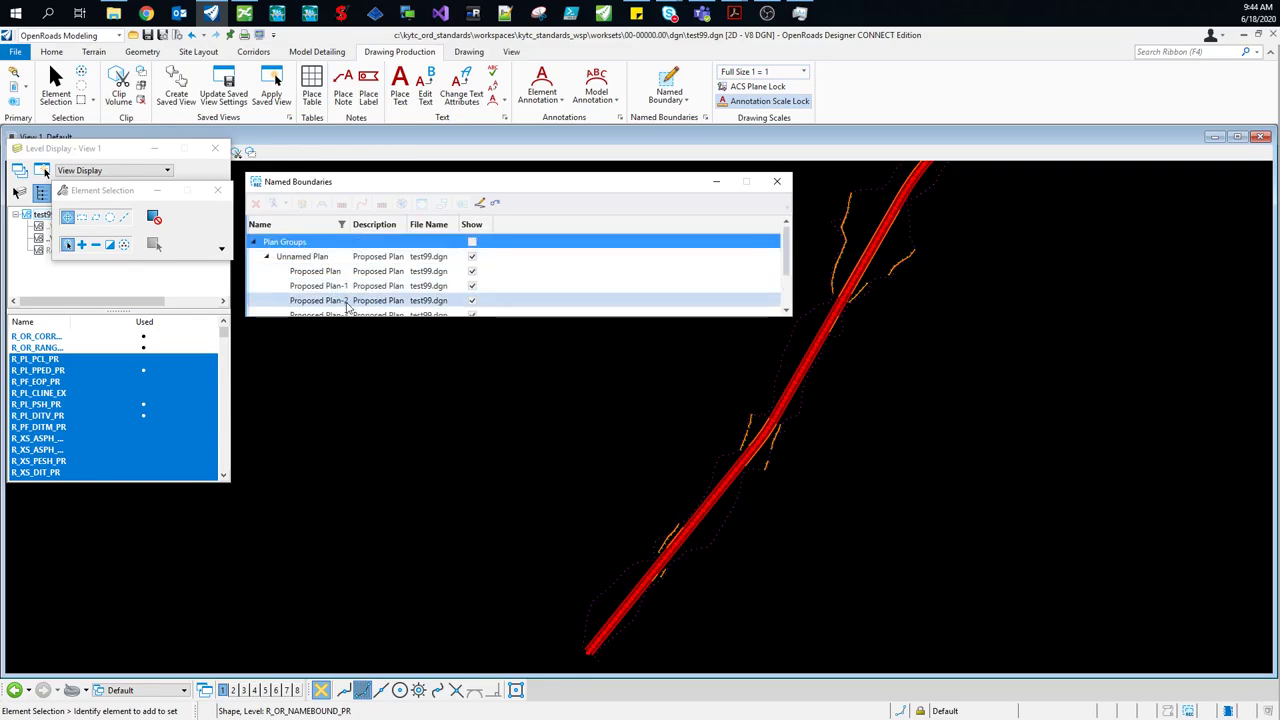
- Start creating a plan drawing from the whole Unnamed Plan boundary group
{"action": "left_click", "coordinate": [311, 258]}
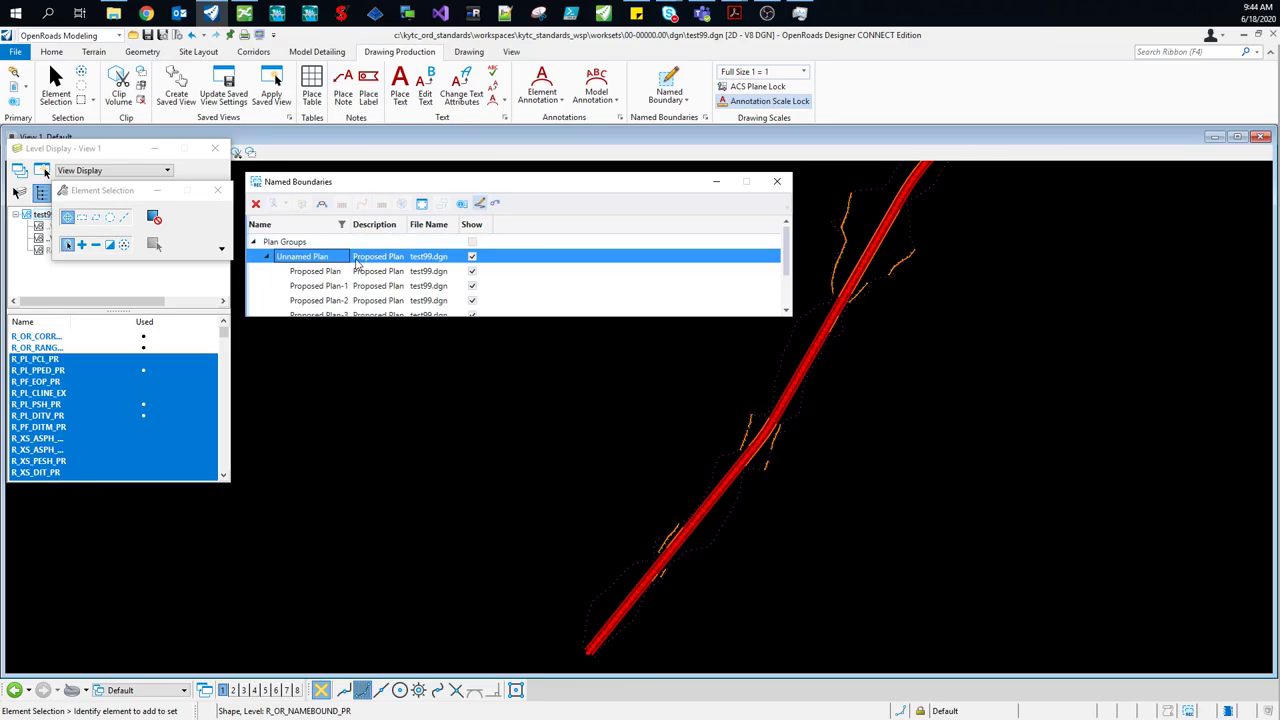
{"action": "right_click", "coordinate": [365, 260]}
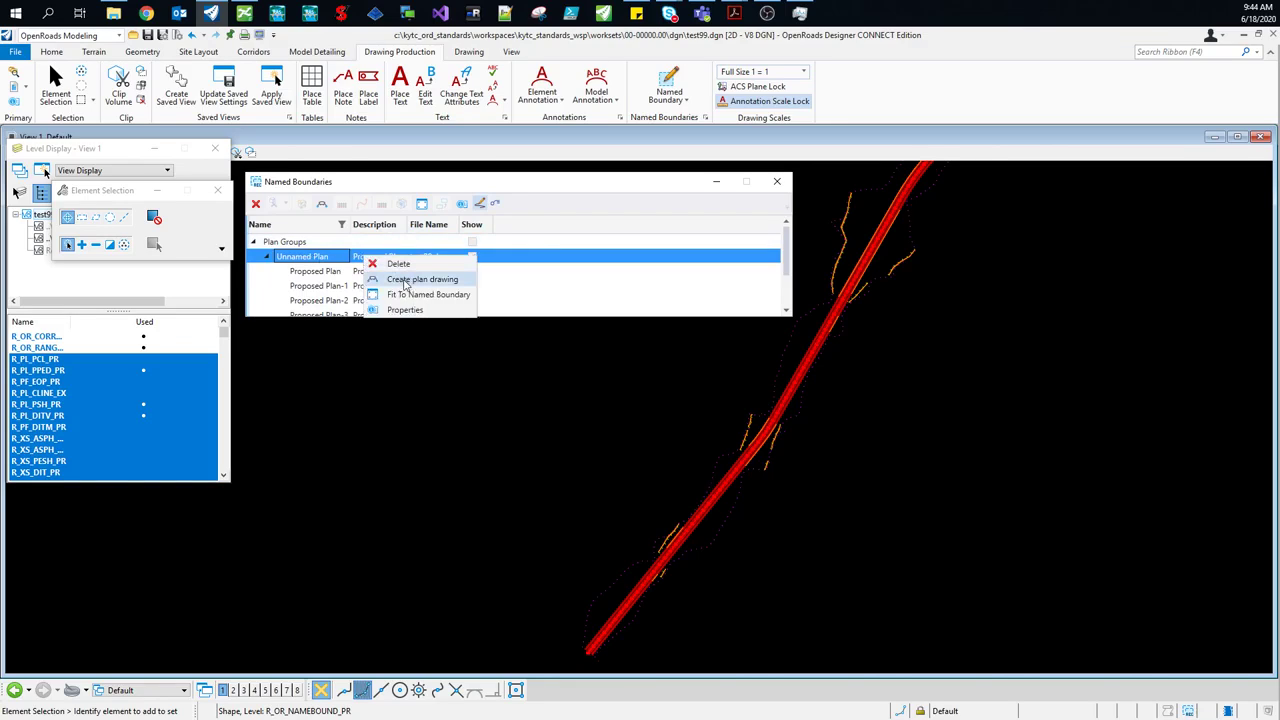
{"action": "left_click", "coordinate": [405, 281]}
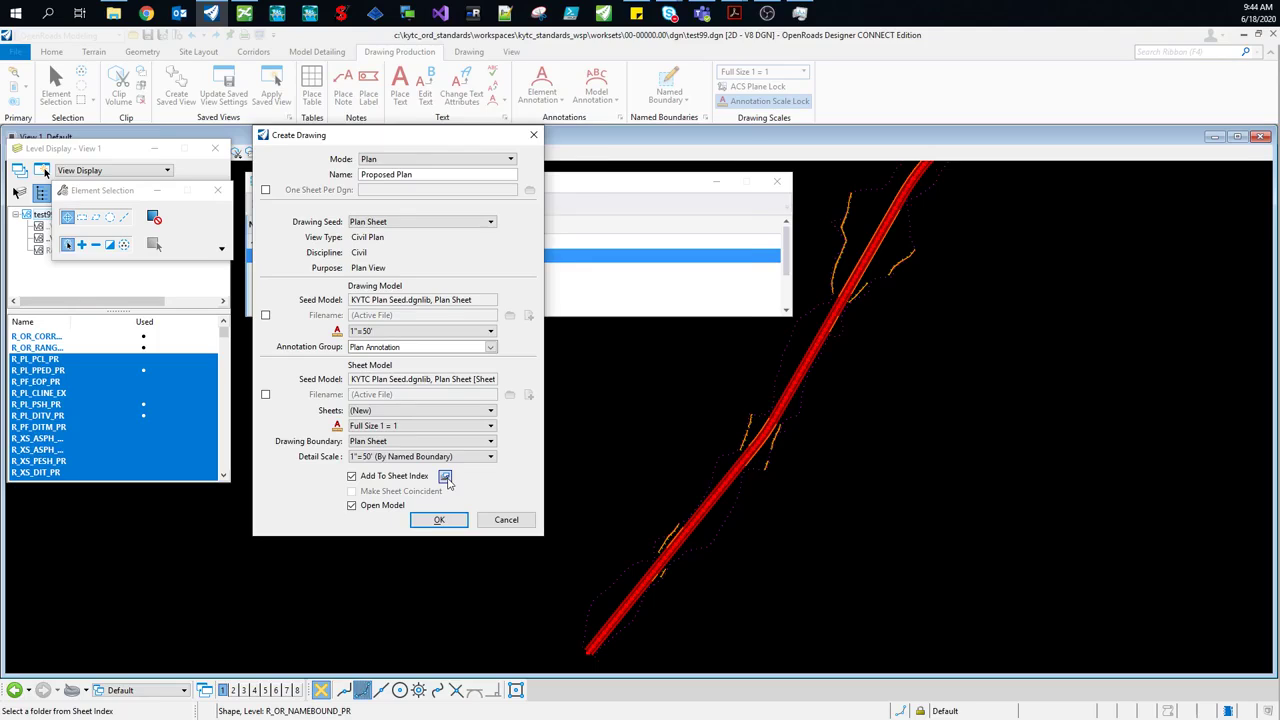
- Assign the new plan sheets to the Plan folder under Roadway in the sheet index
{"action": "left_click", "coordinate": [445, 477]}
{"action": "left_click", "coordinate": [540, 274]}
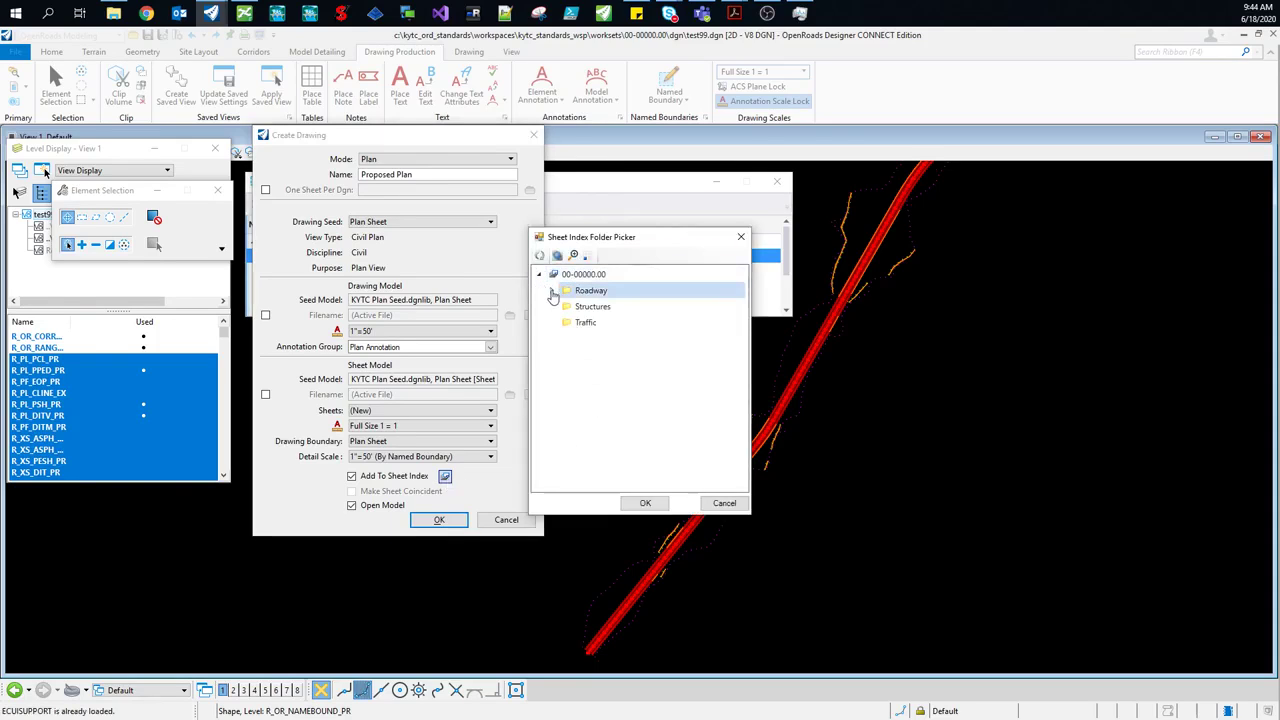
{"action": "left_click", "coordinate": [553, 290]}
{"action": "left_click", "coordinate": [594, 338]}
{"action": "left_click", "coordinate": [594, 340]}
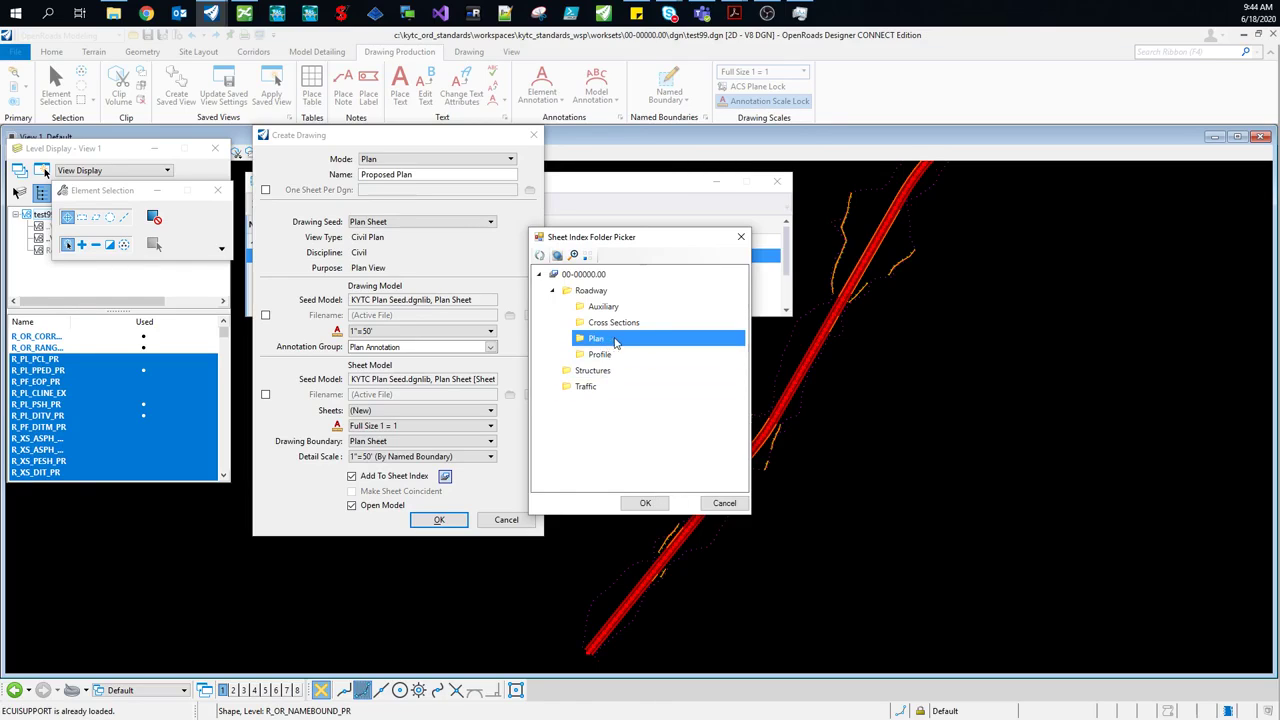
{"action": "left_click", "coordinate": [652, 505]}
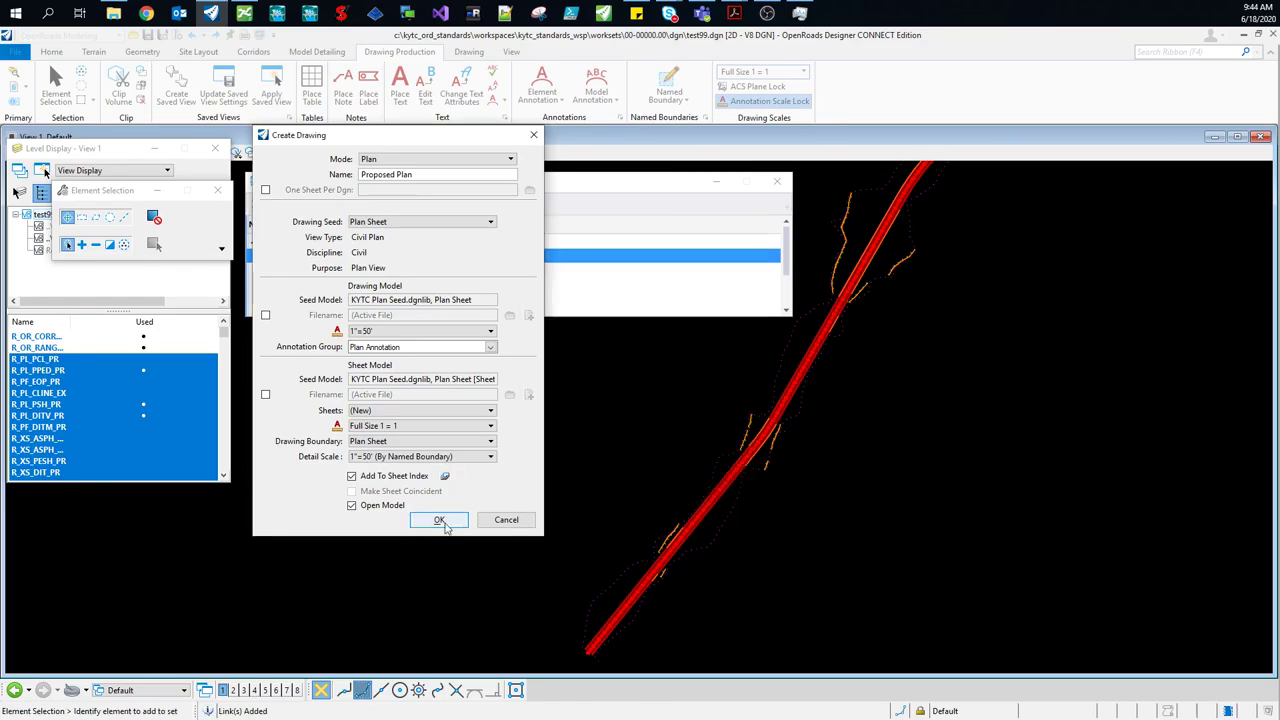
- Create the plan drawings and sheets with the Plan Sheet seed at 1"=50', and close Named Boundaries and Level Display
{"action": "left_click", "coordinate": [446, 527]}
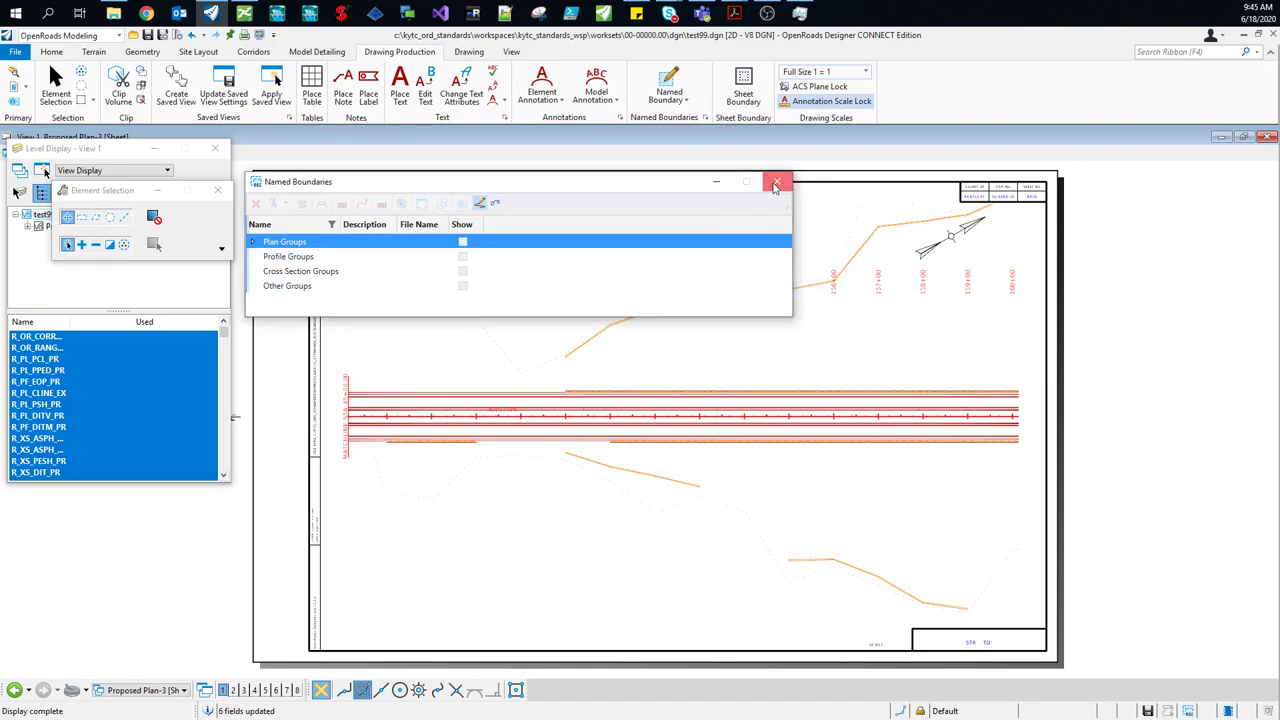
{"action": "left_click", "coordinate": [776, 182]}
{"action": "left_click", "coordinate": [214, 148]}
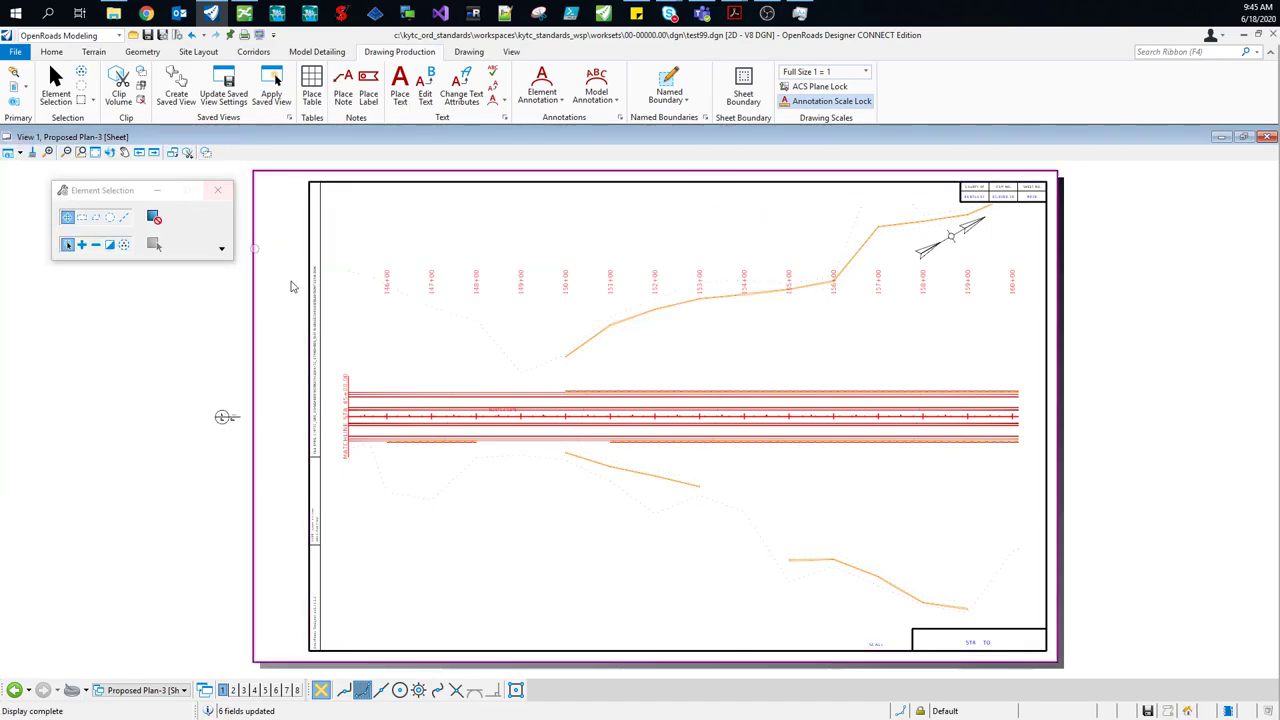
- View the Proposed Plan sheet, followed by the Proposed Plan-3 sheet
{"action": "left_click", "coordinate": [152, 690]}
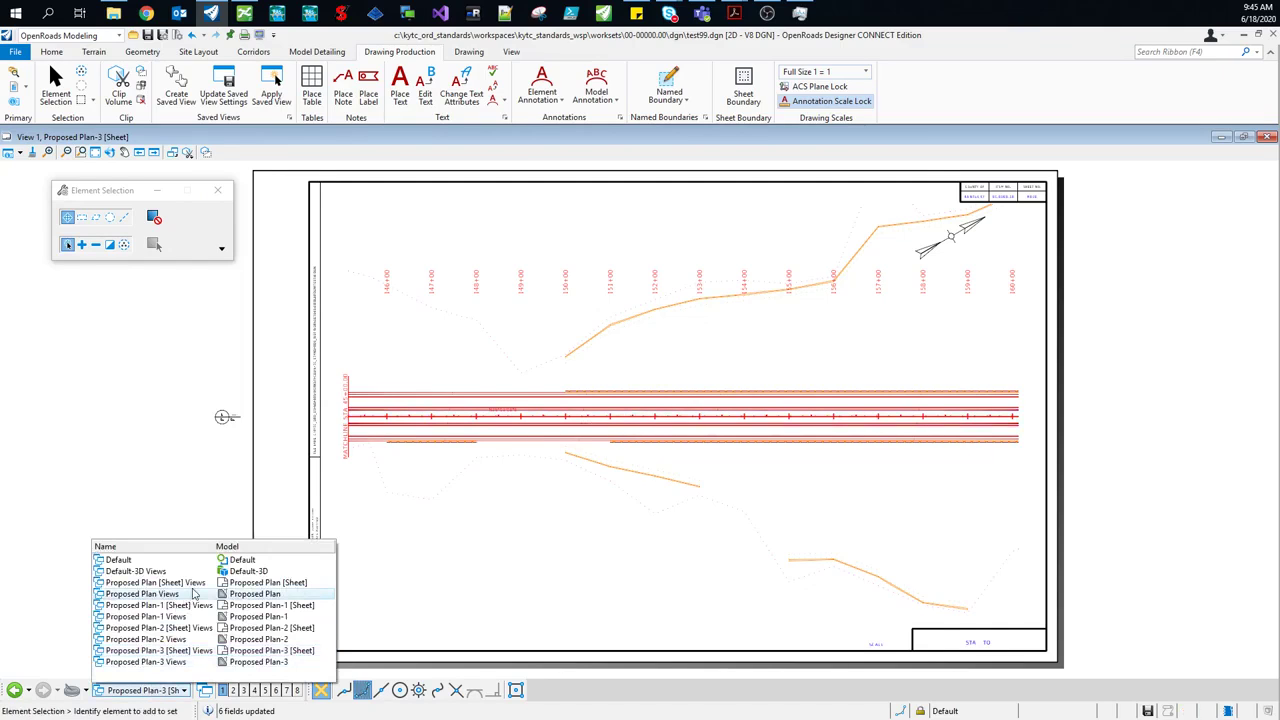
{"action": "left_click", "coordinate": [196, 583]}
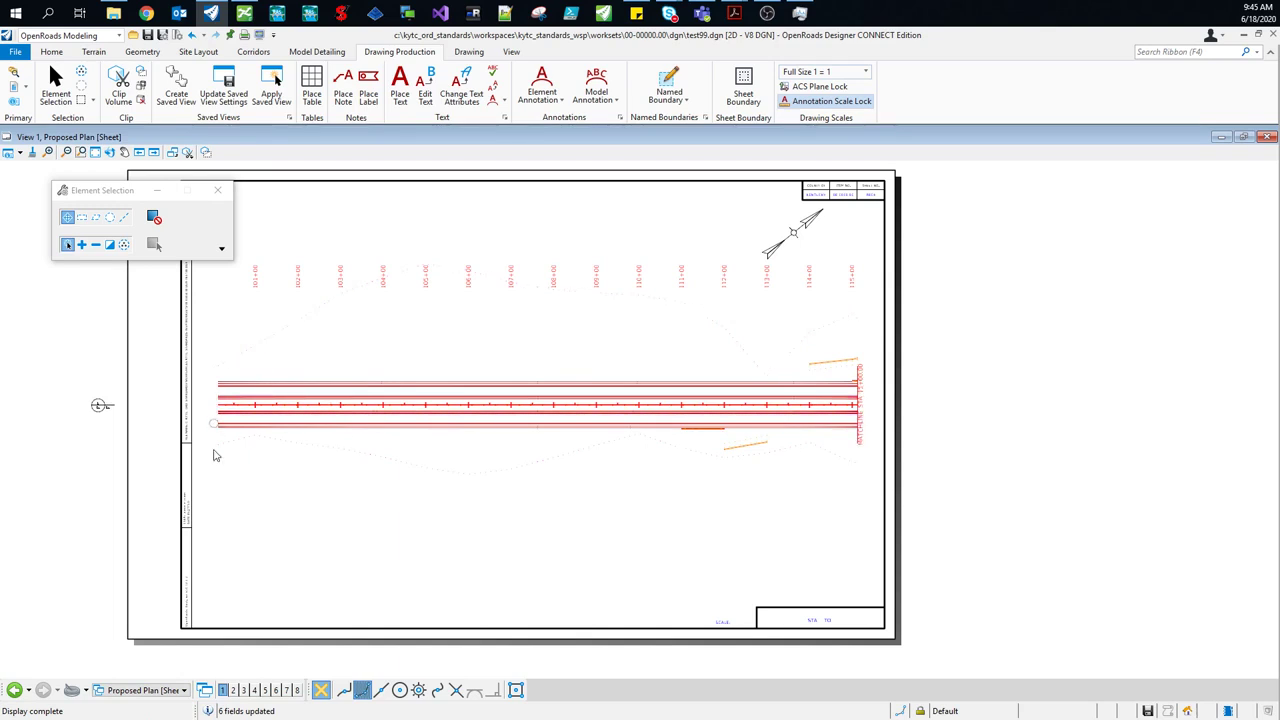
{"action": "left_click", "coordinate": [145, 690]}
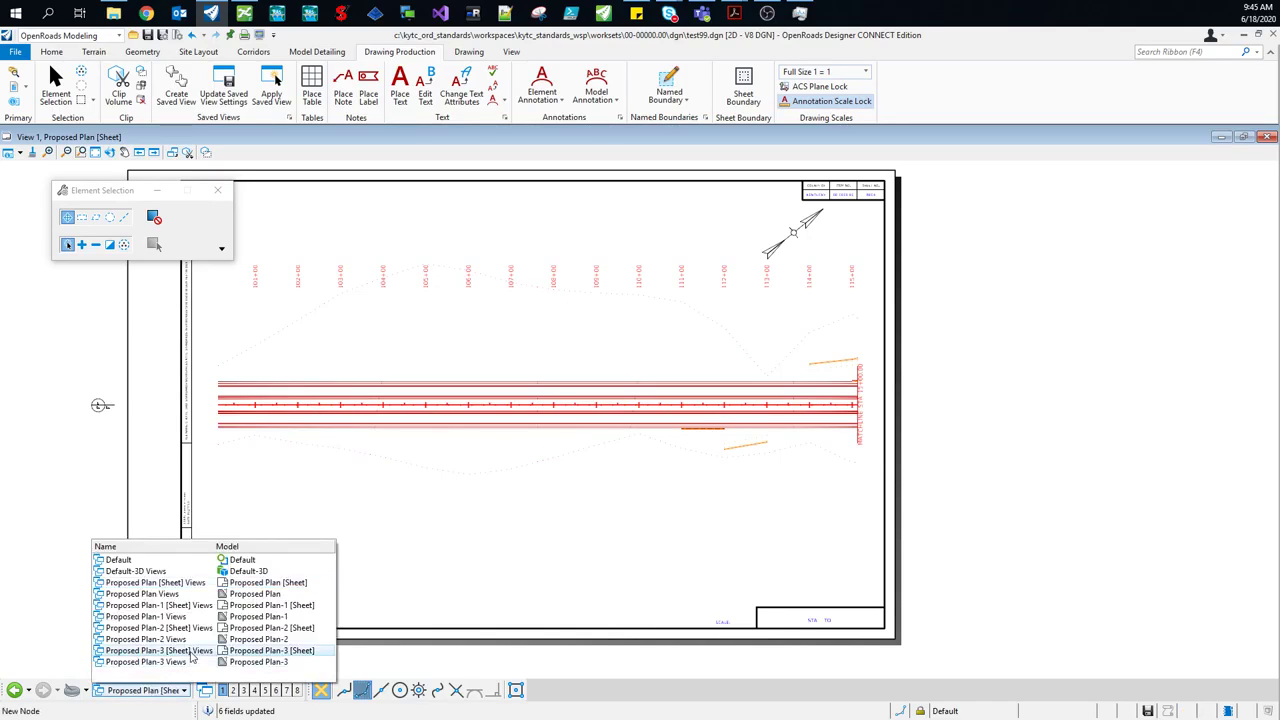
{"action": "left_click", "coordinate": [198, 652]}
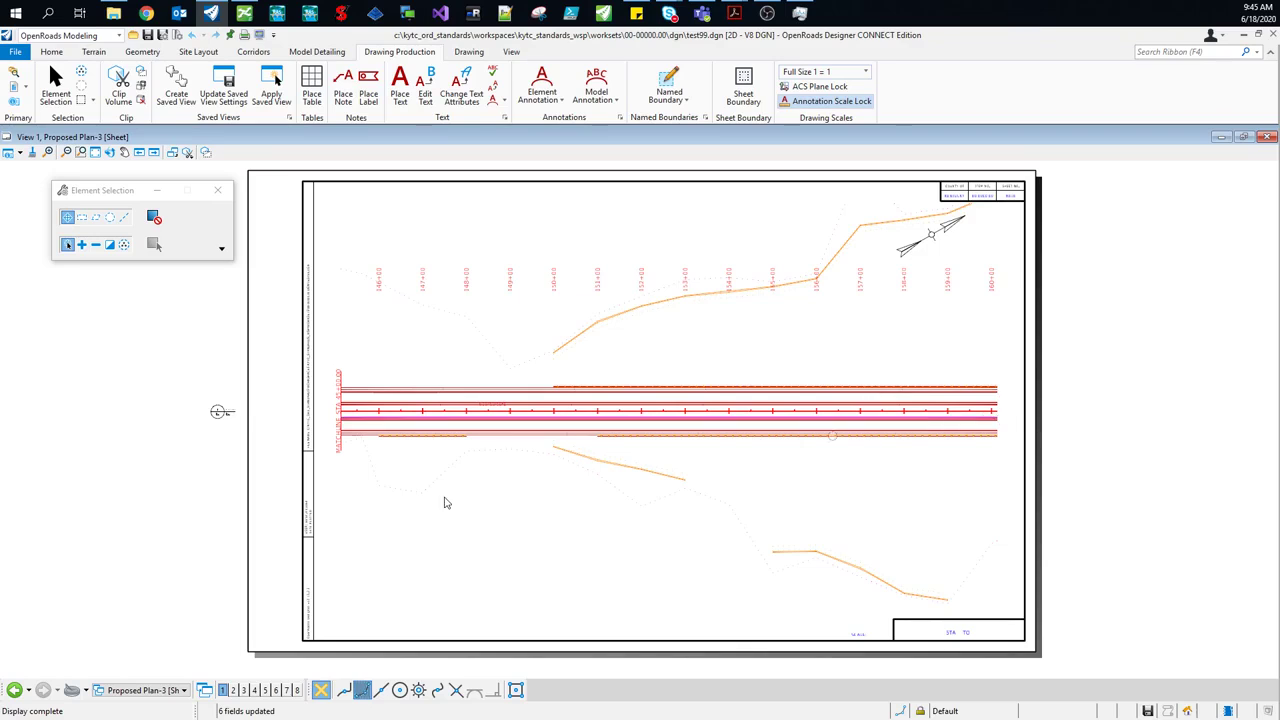
- Open the Proposed Plan-1 sheet and examine its north arrow, title block, station labels and matchlines
{"action": "left_click", "coordinate": [148, 690]}
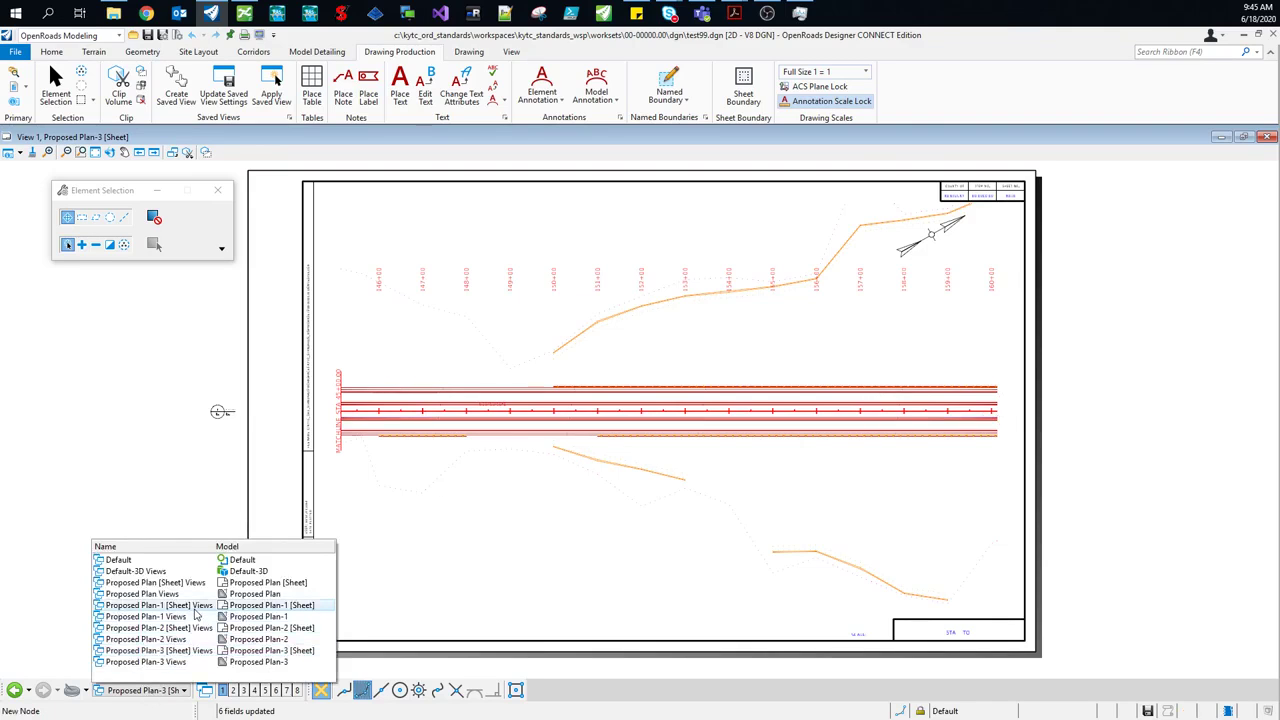
{"action": "left_click", "coordinate": [240, 606]}
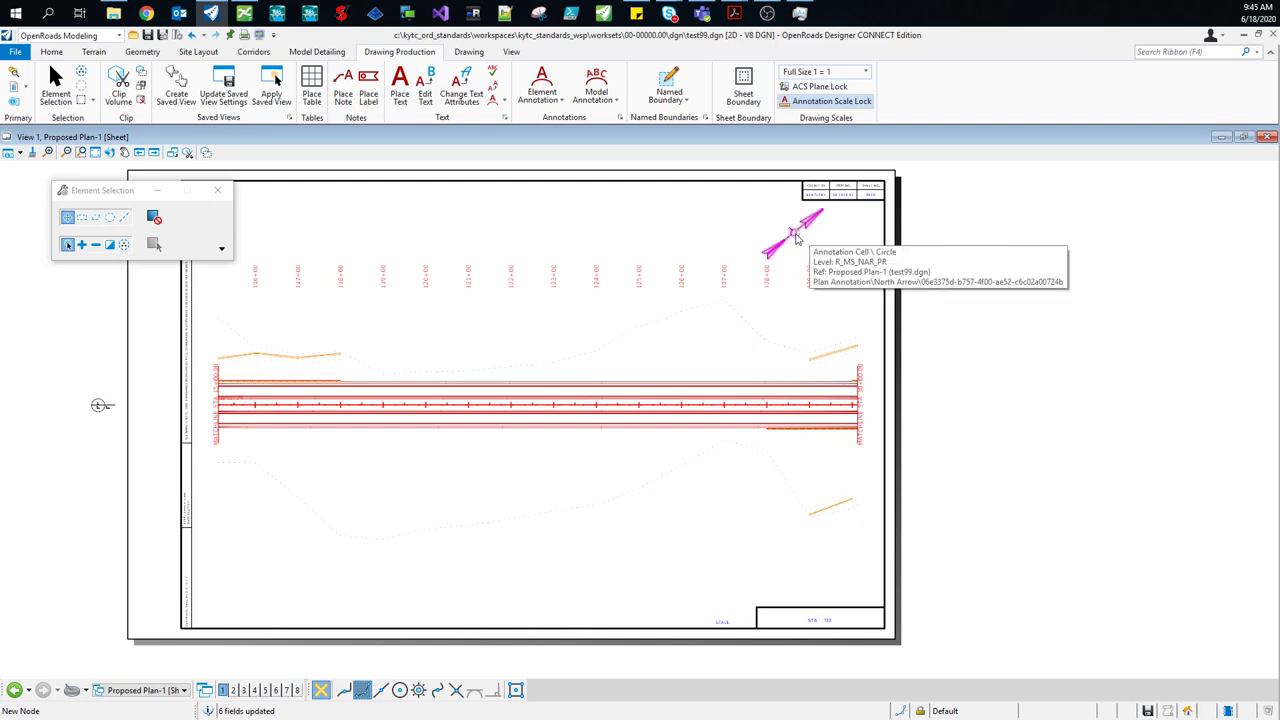
{"action": "scroll", "coordinate": [855, 185], "scroll_direction": "up", "scroll_amount": 1}
{"action": "scroll", "coordinate": [855, 185], "scroll_direction": "up", "scroll_amount": 1}
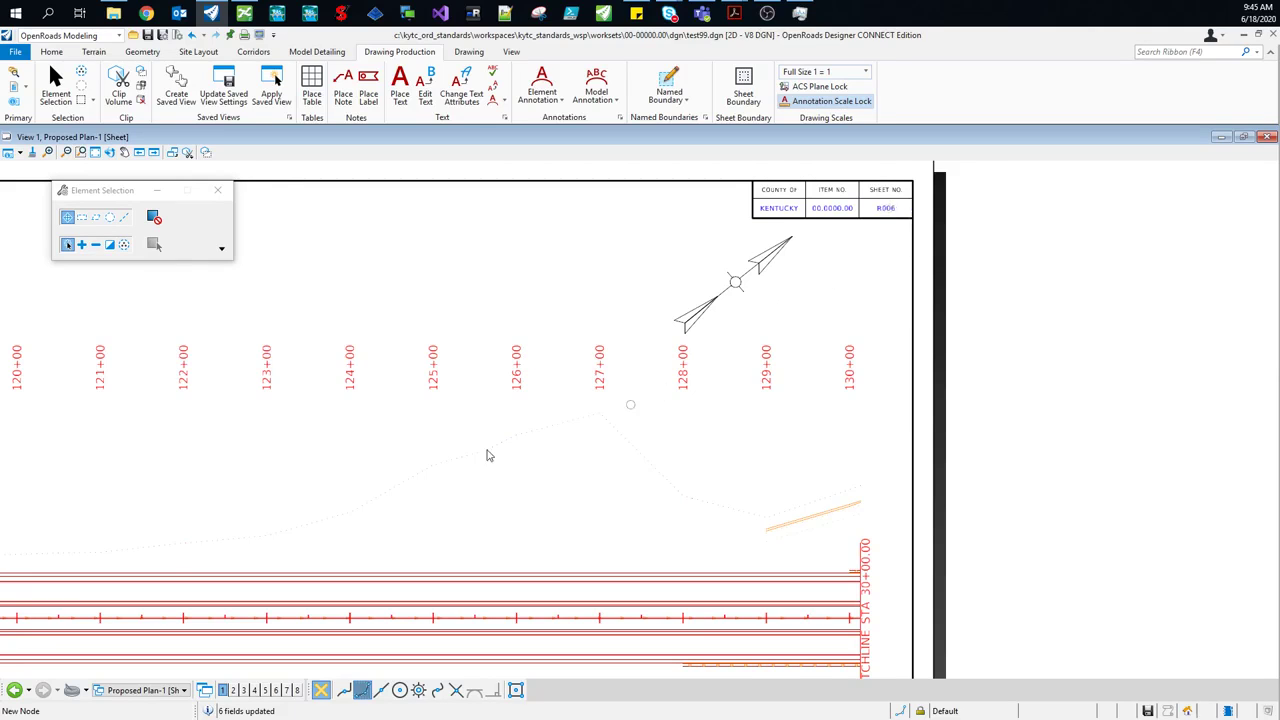
{"action": "scroll", "coordinate": [475, 455], "scroll_direction": "down", "scroll_amount": 4}
{"action": "middle_click_drag", "start_coordinate": [371, 449], "coordinate": [631, 349]}
{"action": "scroll", "coordinate": [586, 382], "scroll_direction": "up", "scroll_amount": 2}
{"action": "scroll", "coordinate": [588, 383], "scroll_direction": "down", "scroll_amount": 1}
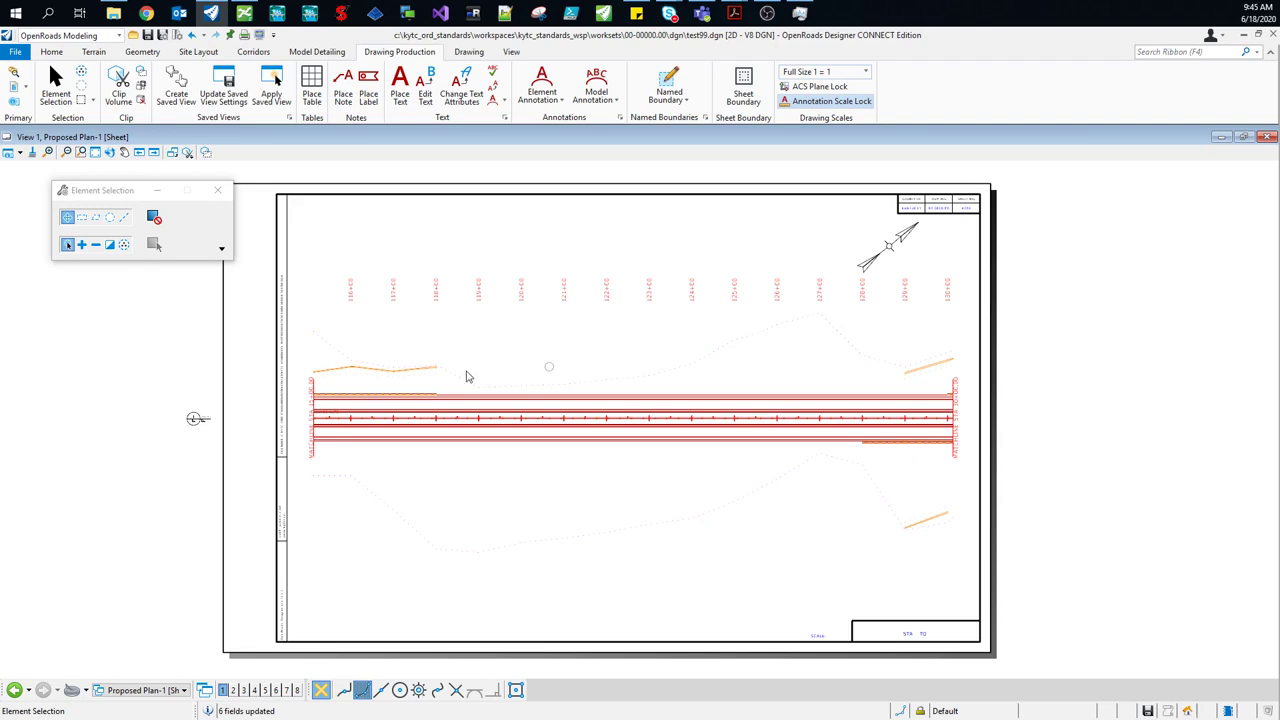
- Open the Proposed Plan-1 drawing model and view its full extent
{"action": "left_click", "coordinate": [148, 691]}
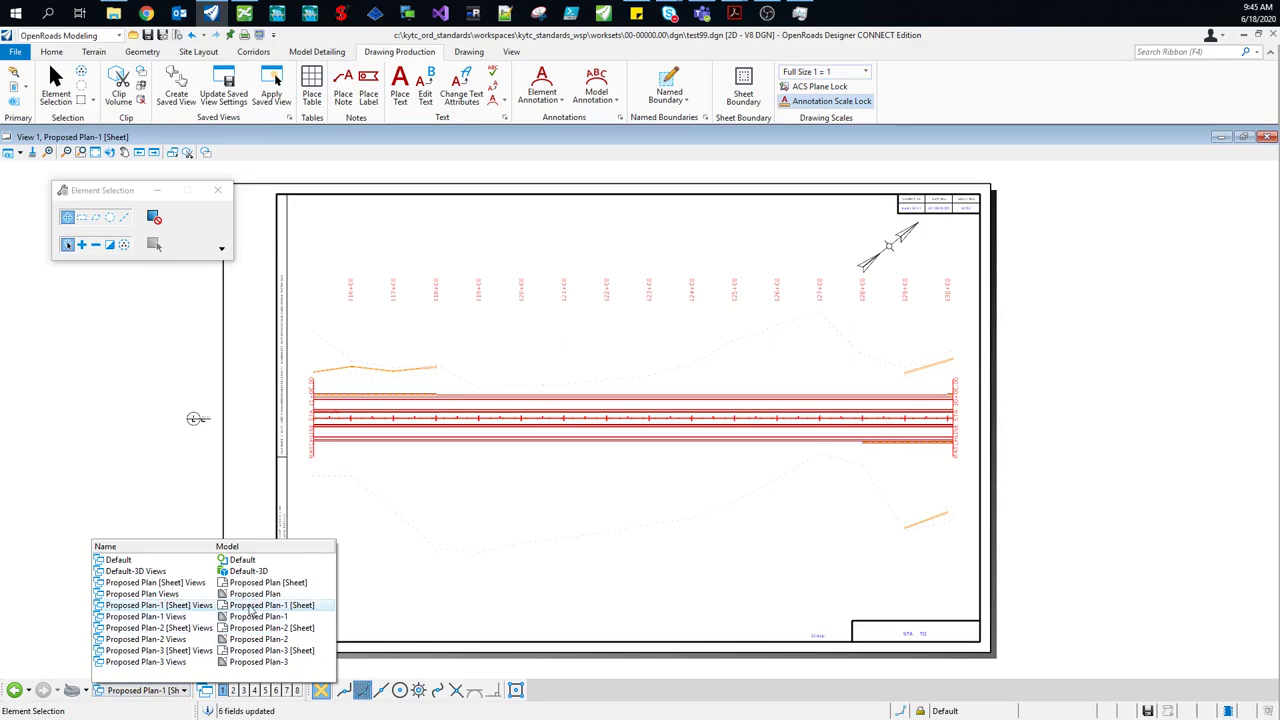
{"action": "left_click", "coordinate": [256, 616]}
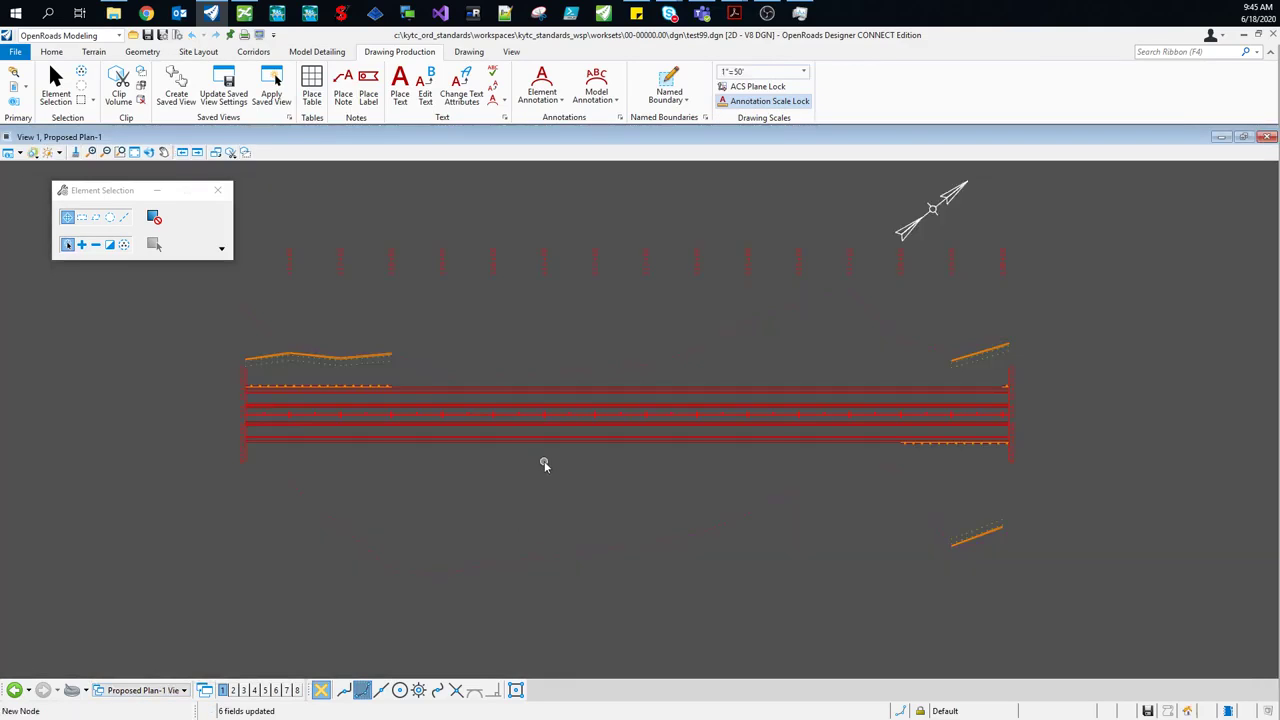
{"action": "scroll", "coordinate": [800, 505], "scroll_direction": "down", "scroll_amount": 1}
{"action": "scroll", "coordinate": [749, 490], "scroll_direction": "up", "scroll_amount": 1}
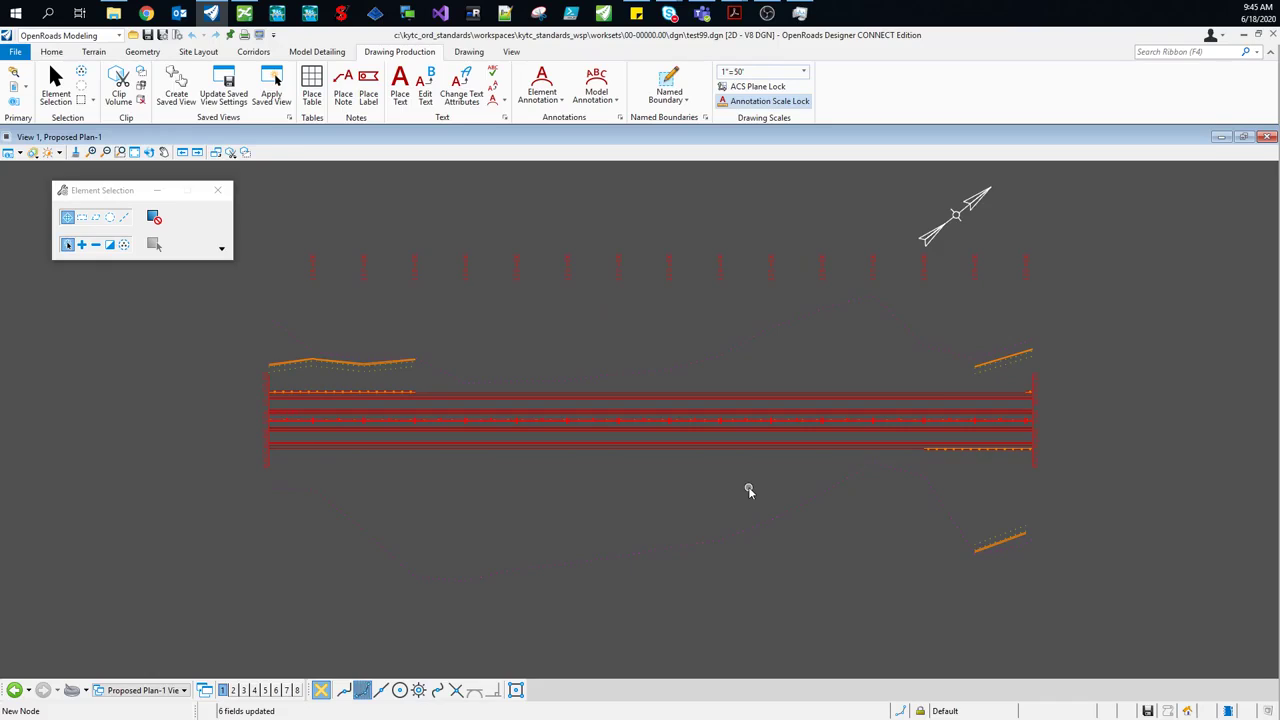
{"action": "scroll", "coordinate": [749, 490], "scroll_direction": "down", "scroll_amount": 1}
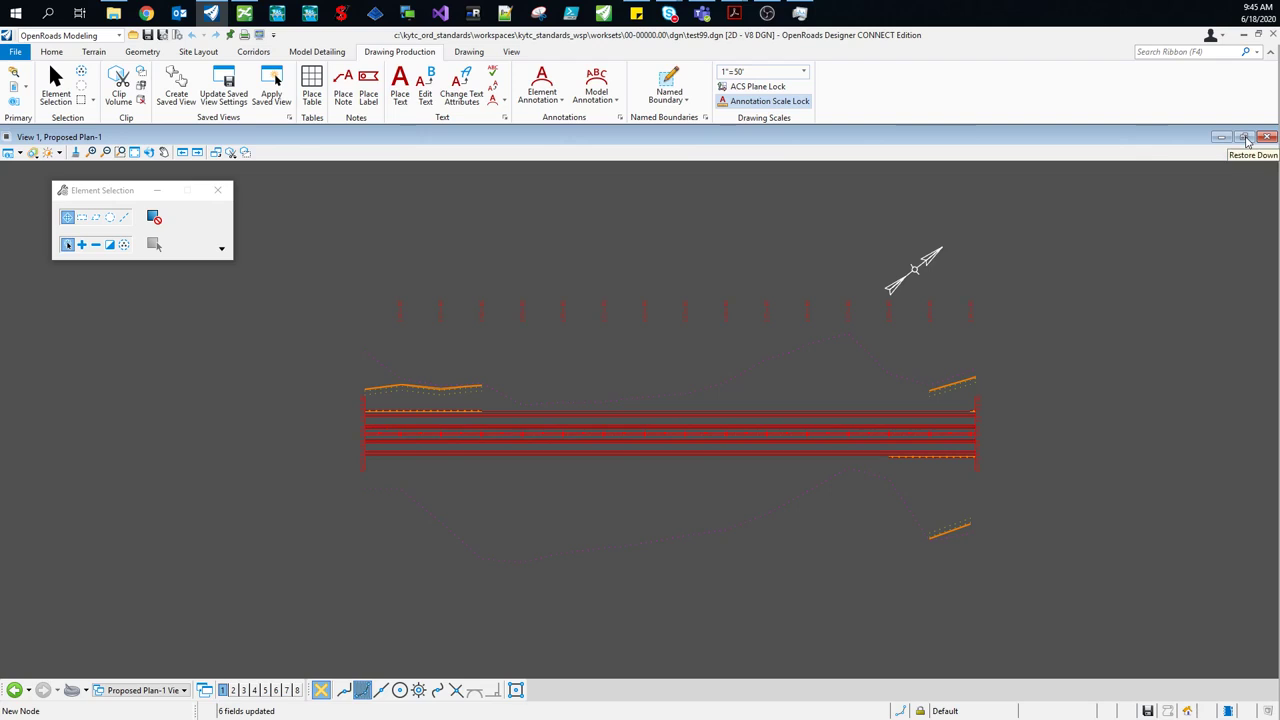
- Open View 2 beside View 1, tile the two views, and fit the Proposed Plan-1 drawing in both
{"action": "left_click", "coordinate": [1246, 138]}
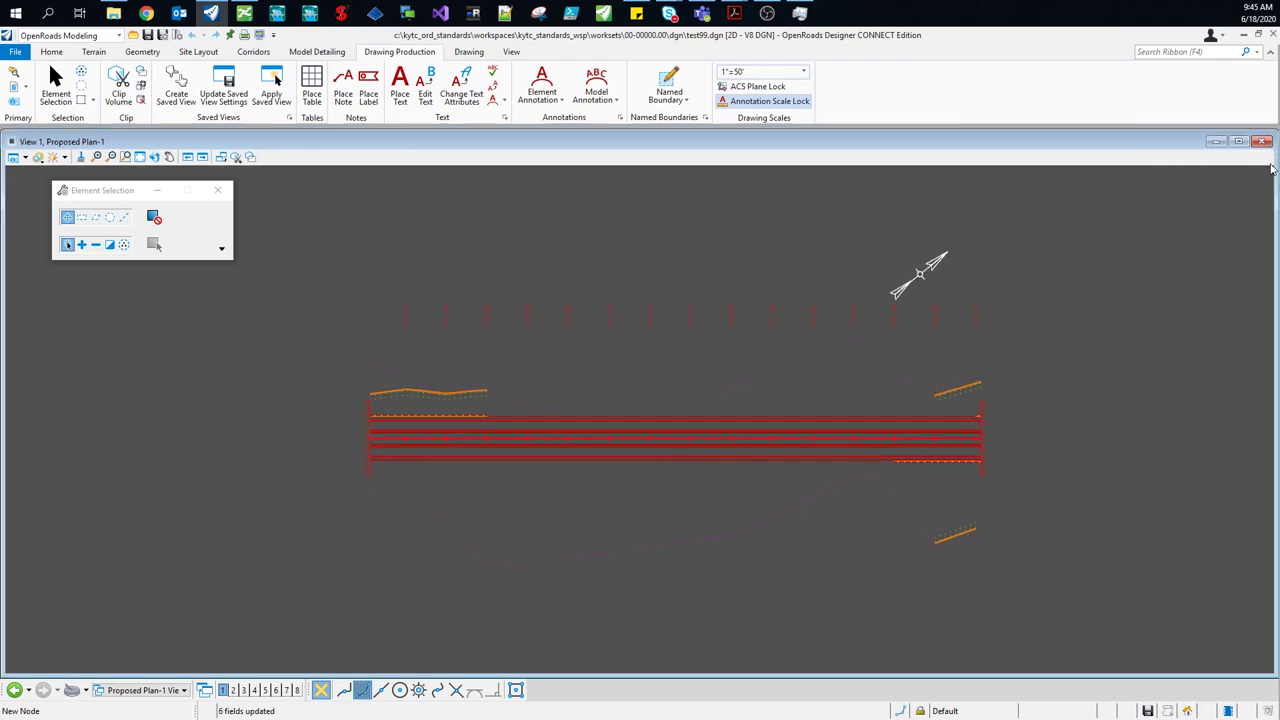
{"action": "left_click_drag", "start_coordinate": [1276, 163], "coordinate": [566, 180]}
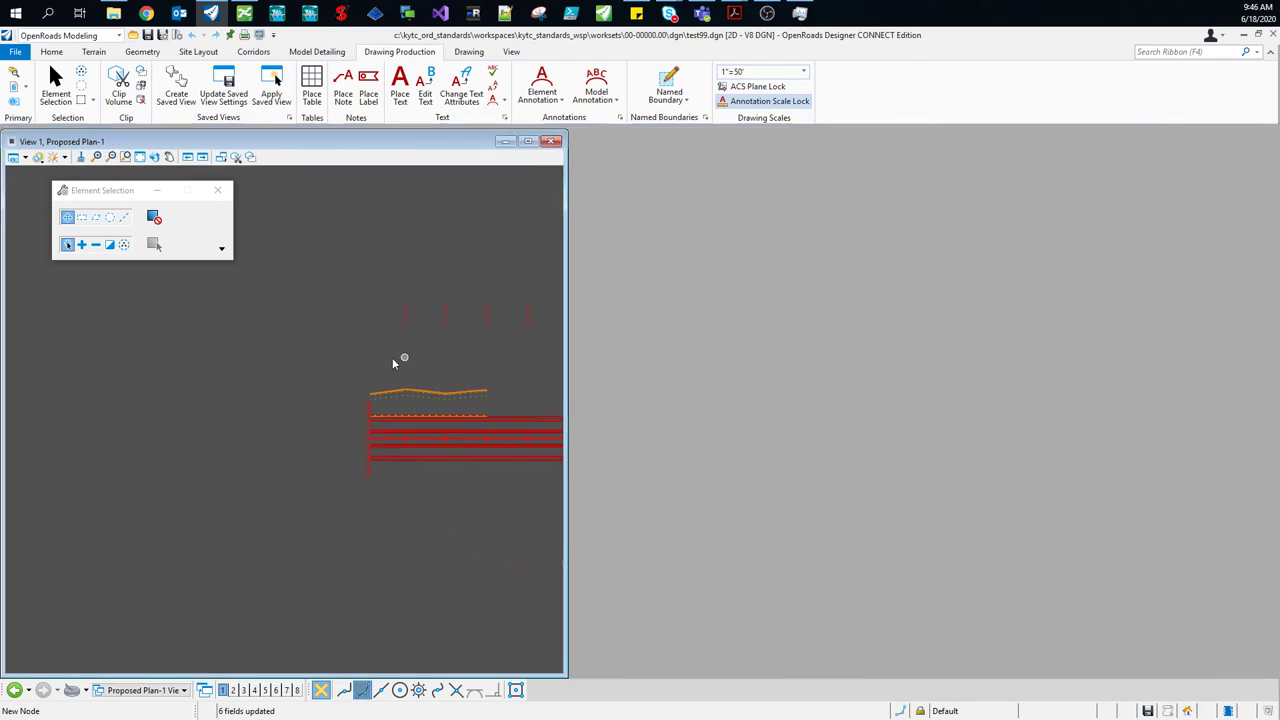
{"action": "middle_click_drag", "start_coordinate": [279, 351], "coordinate": [206, 345]}
{"action": "right_click", "coordinate": [205, 345]}
{"action": "left_click", "coordinate": [233, 690]}
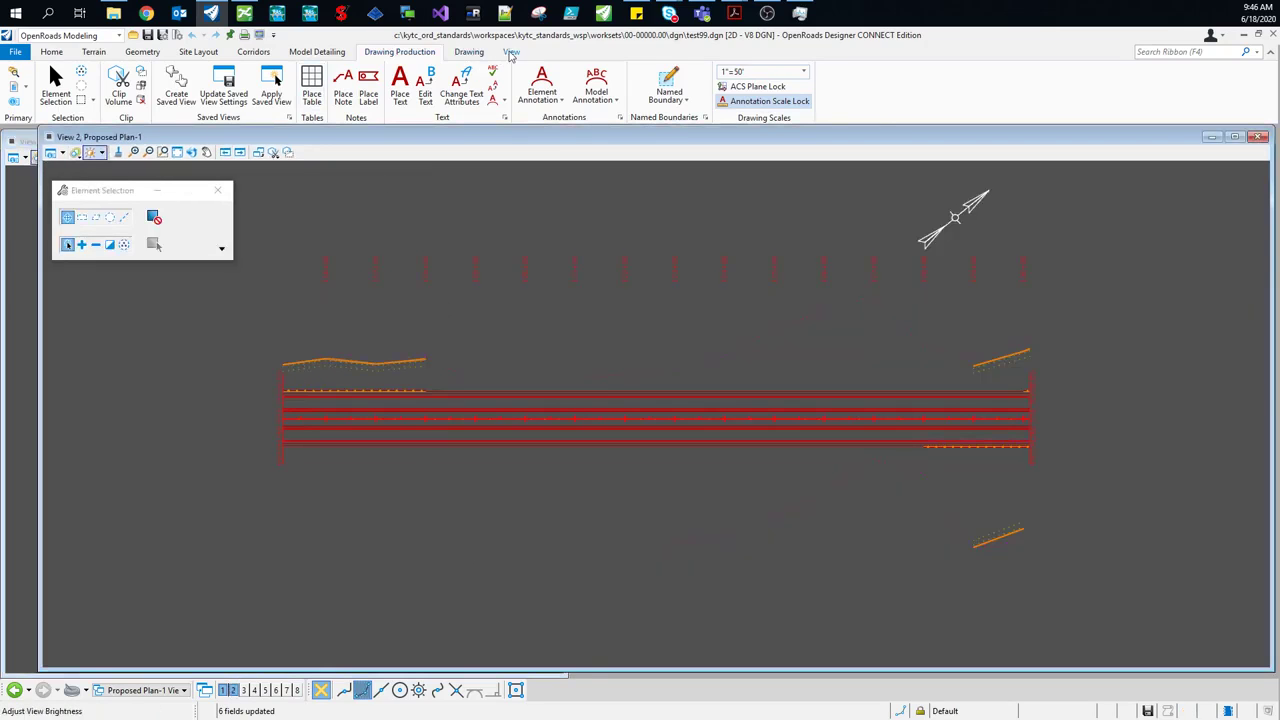
{"action": "left_click", "coordinate": [511, 52]}
{"action": "left_click", "coordinate": [691, 84]}
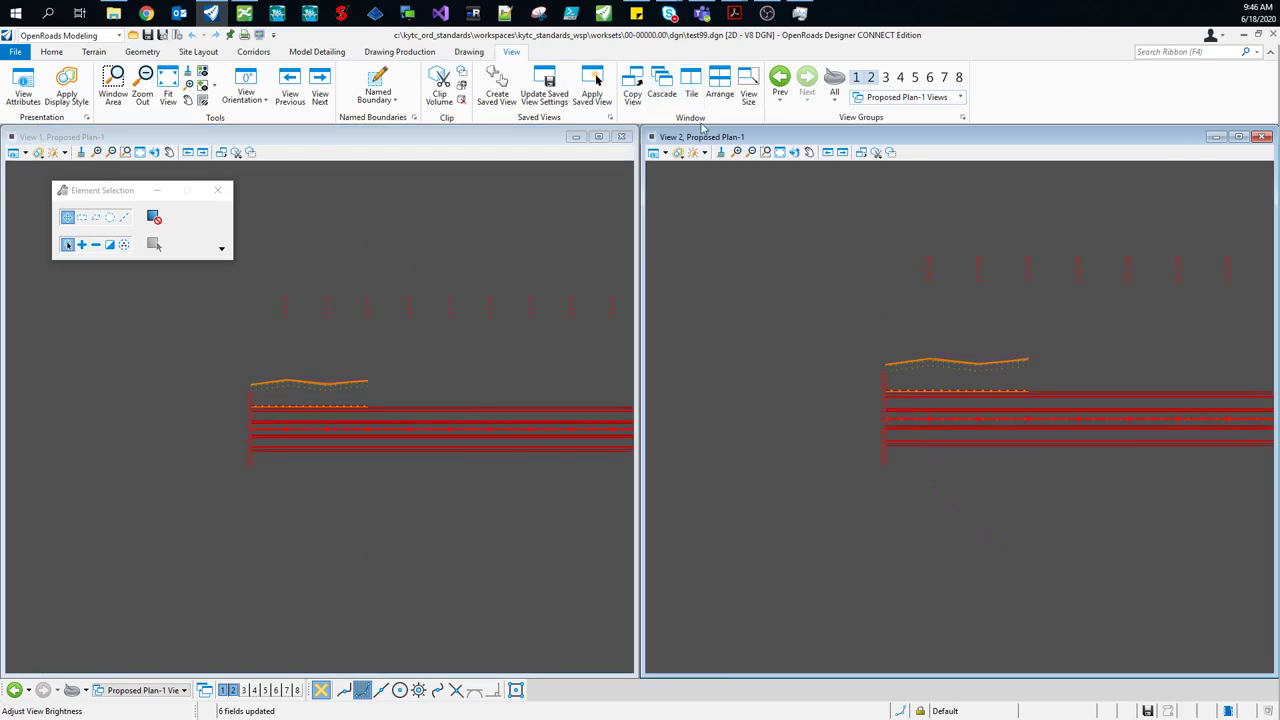
{"action": "left_click", "coordinate": [780, 152]}
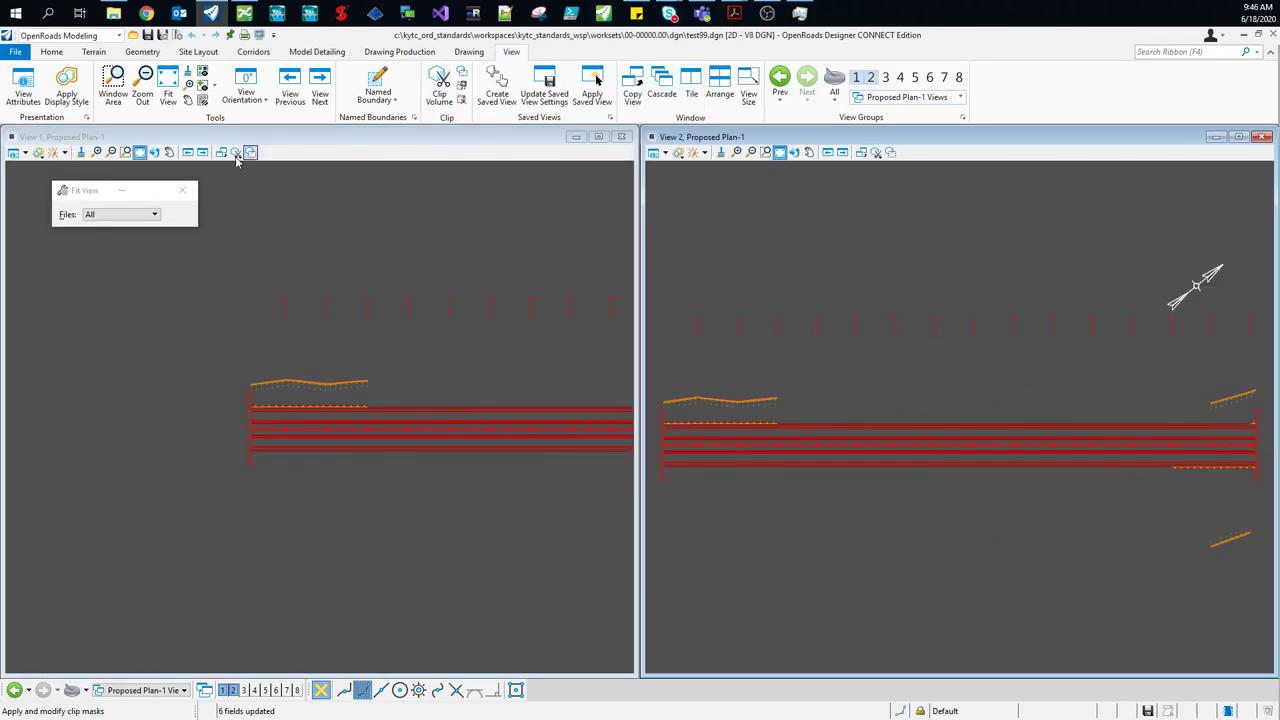
{"action": "left_click", "coordinate": [140, 152]}
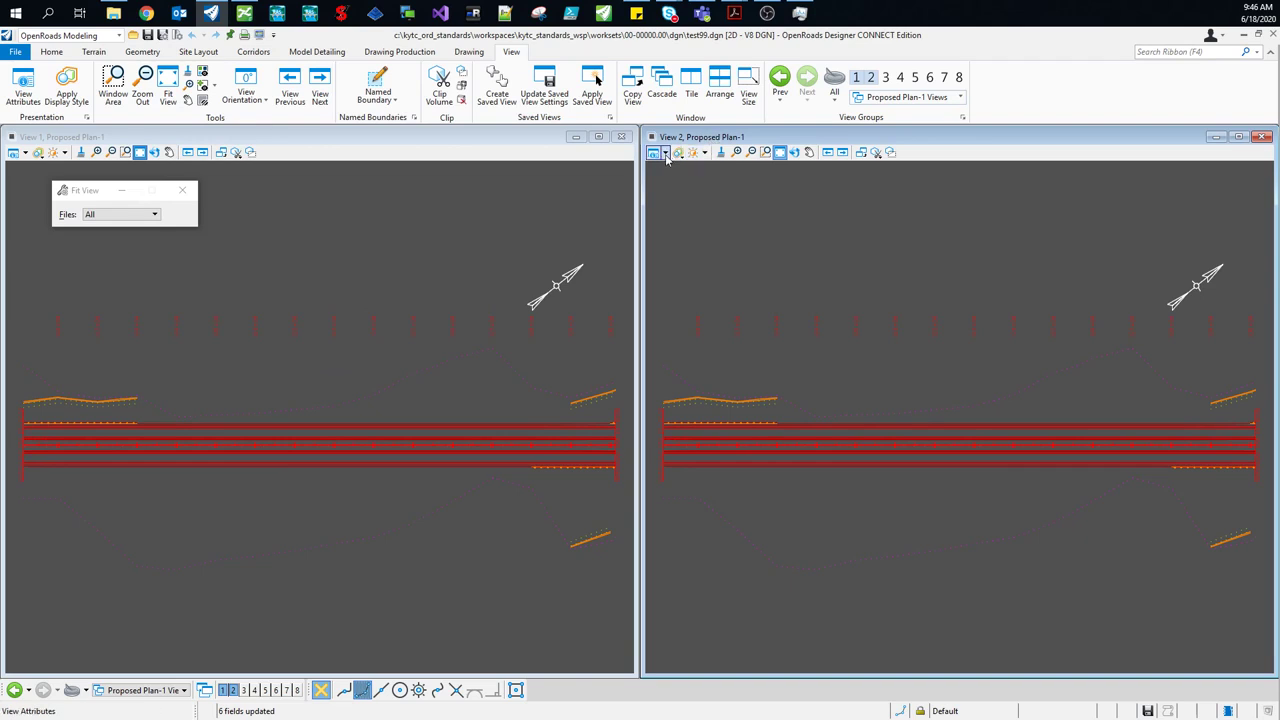
- Set View 2 to the Proposed Plan-1 [Sheet] model and fit the sheet in that view
{"action": "left_click", "coordinate": [664, 153]}
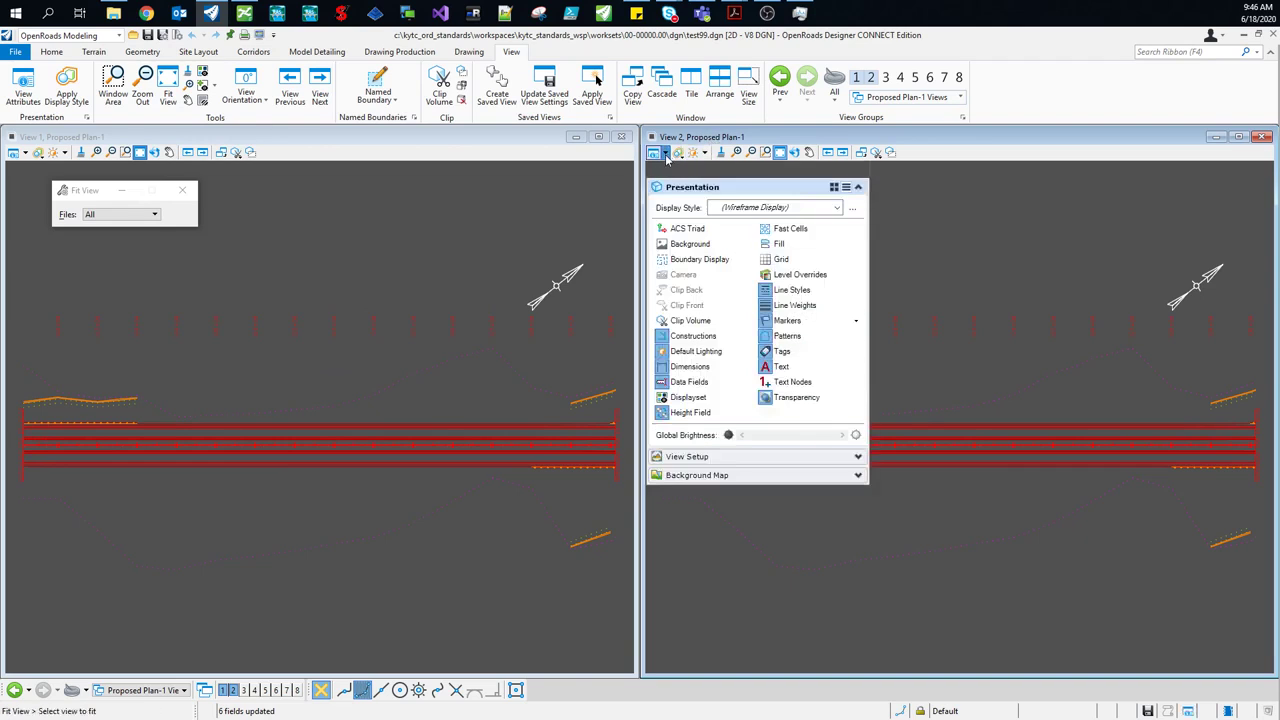
{"action": "left_click", "coordinate": [715, 458]}
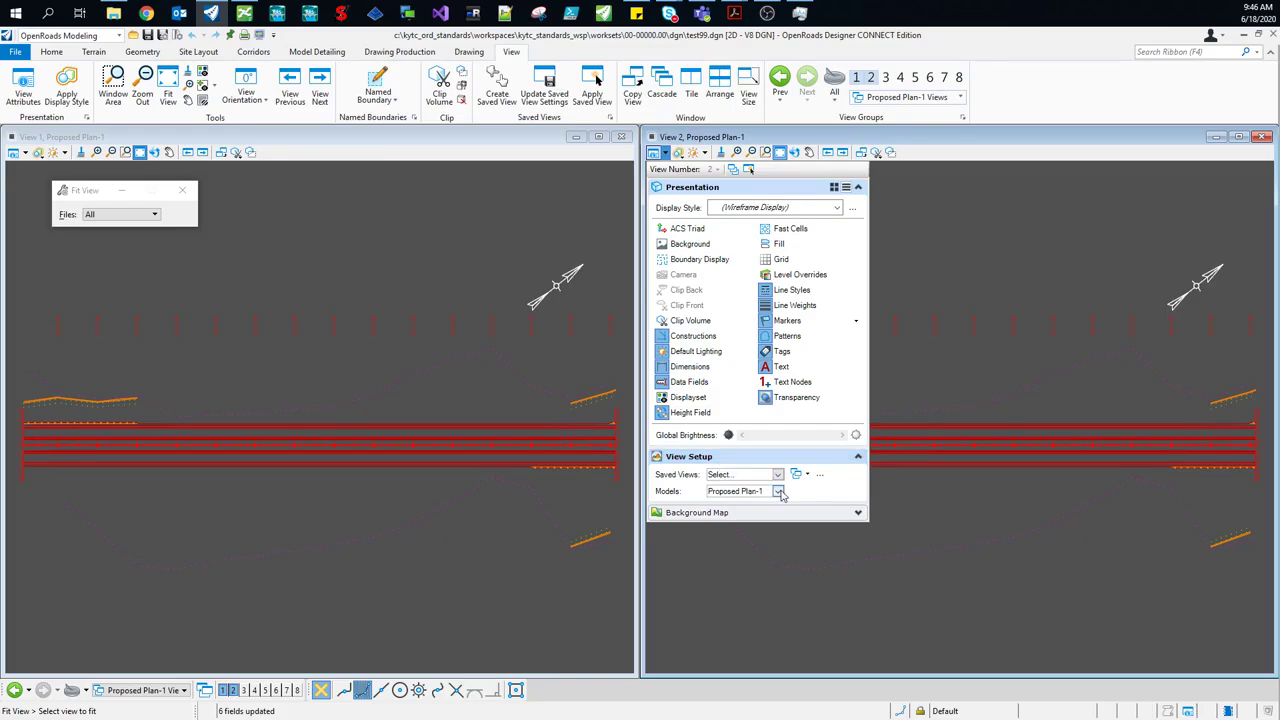
{"action": "left_click", "coordinate": [778, 492]}
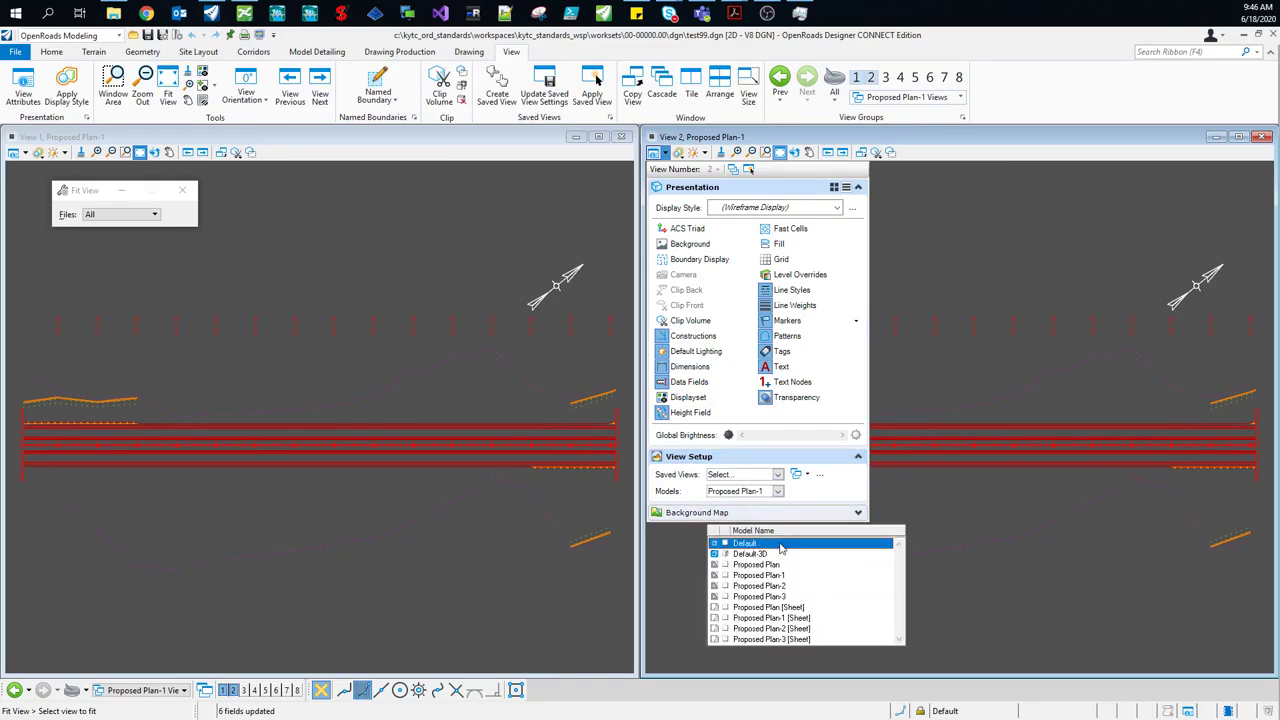
{"action": "left_click", "coordinate": [727, 620]}
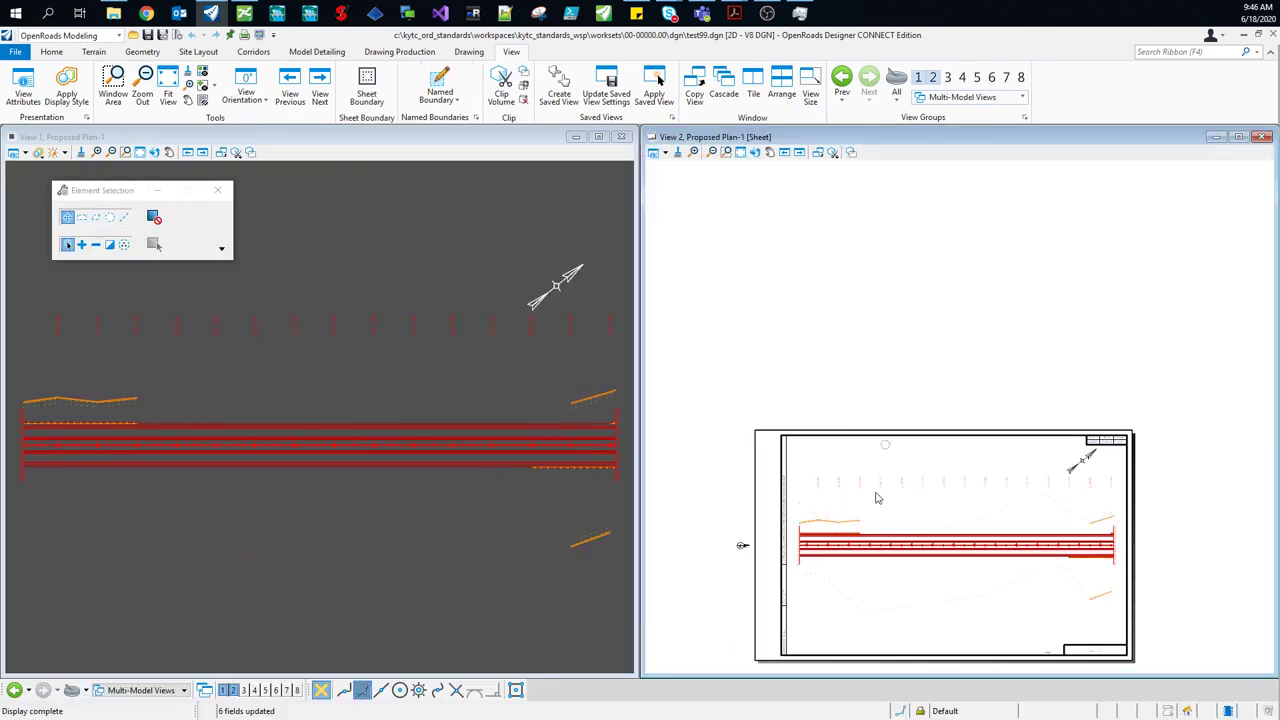
{"action": "left_click", "coordinate": [740, 152]}
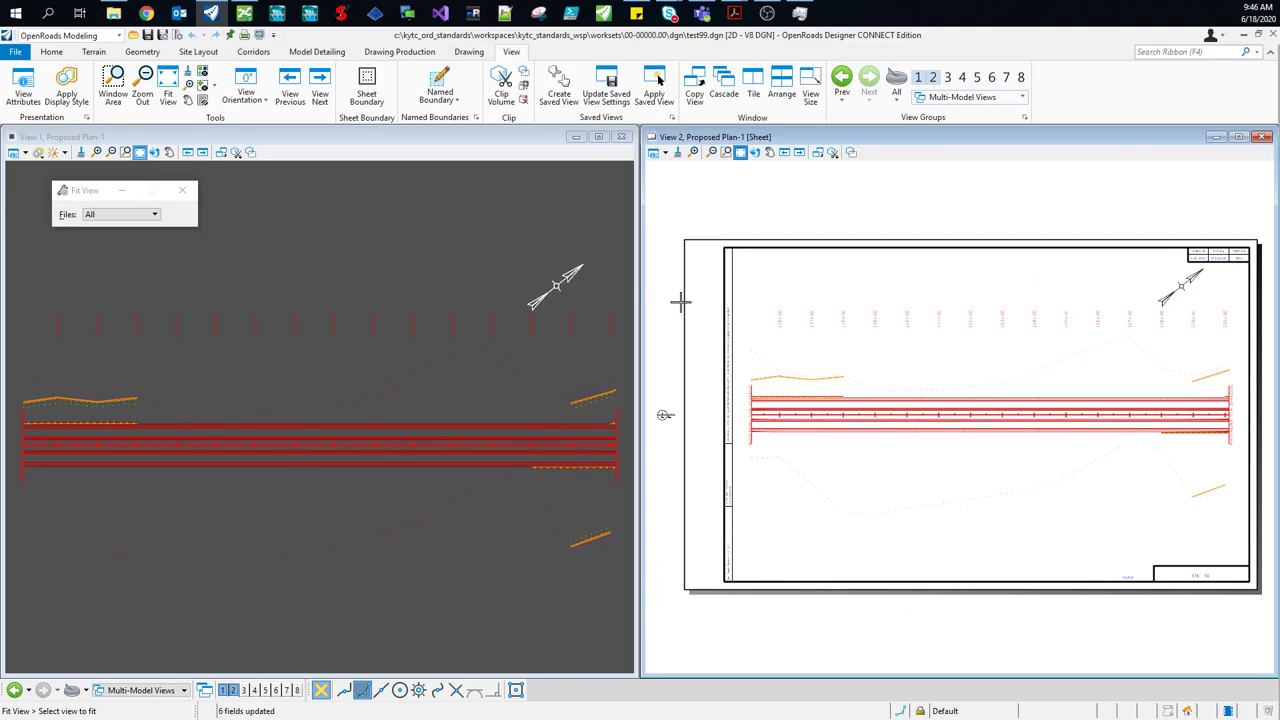
- Move the north arrow in the Proposed Plan-1 drawing model slightly left and up, away from the sheet's corner block
{"action": "left_click", "coordinate": [51, 52]}
{"action": "left_click", "coordinate": [373, 85]}
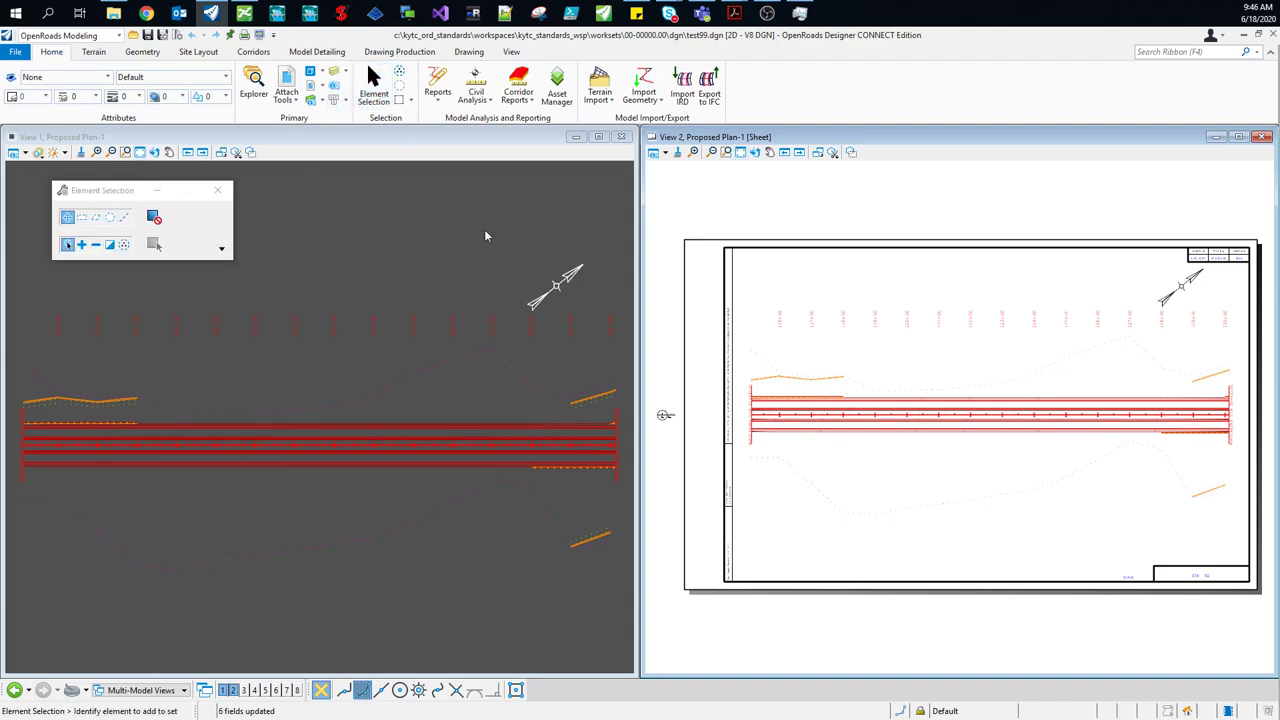
{"action": "left_click", "coordinate": [558, 288]}
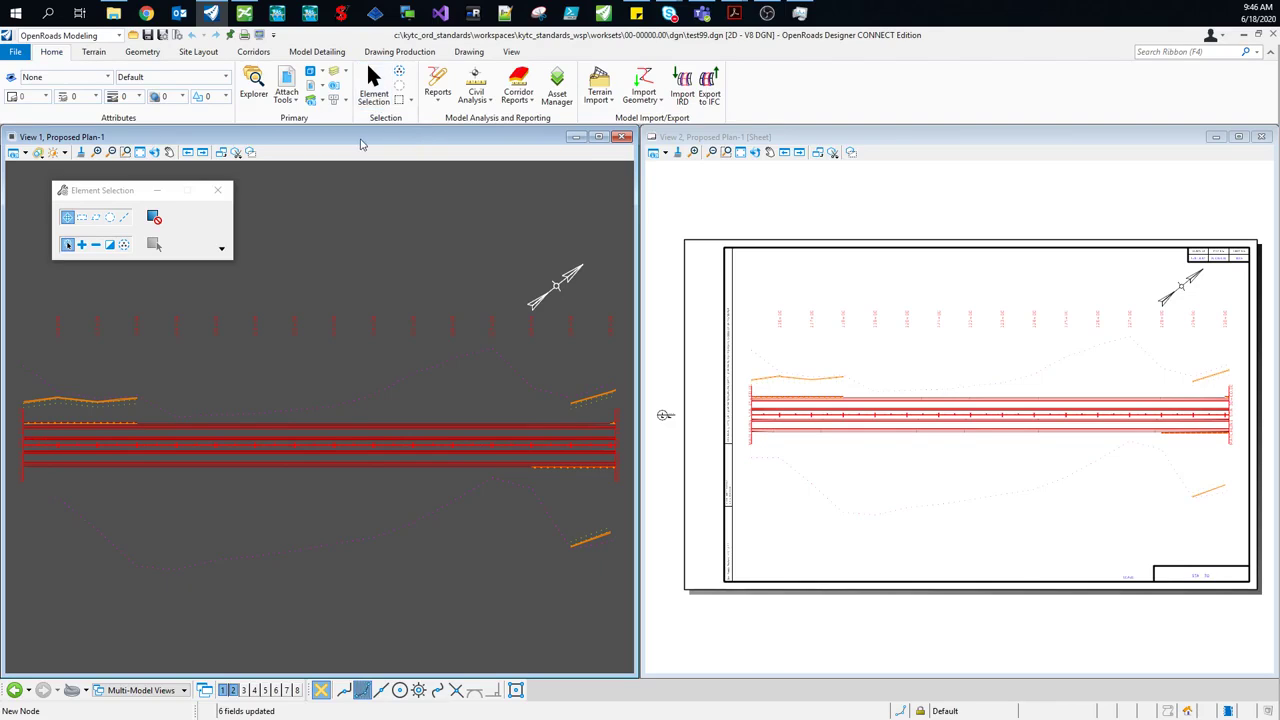
{"action": "left_click", "coordinate": [386, 101]}
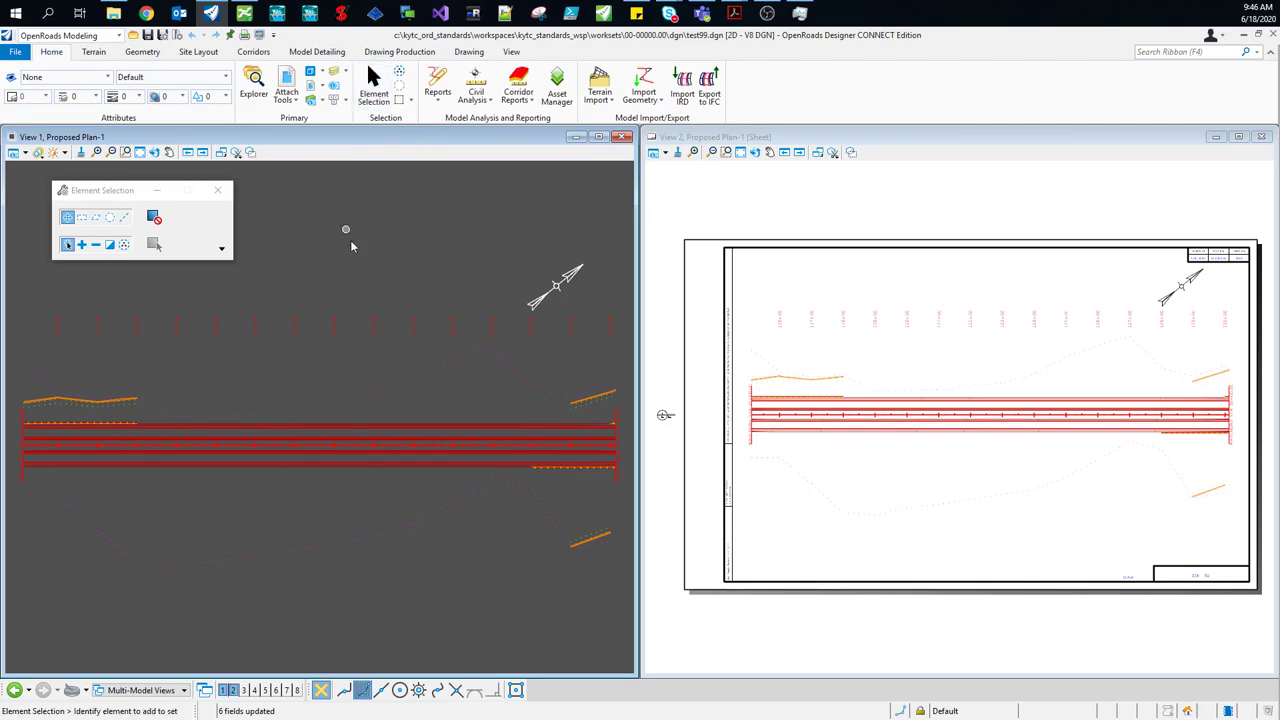
{"action": "left_click", "coordinate": [558, 289]}
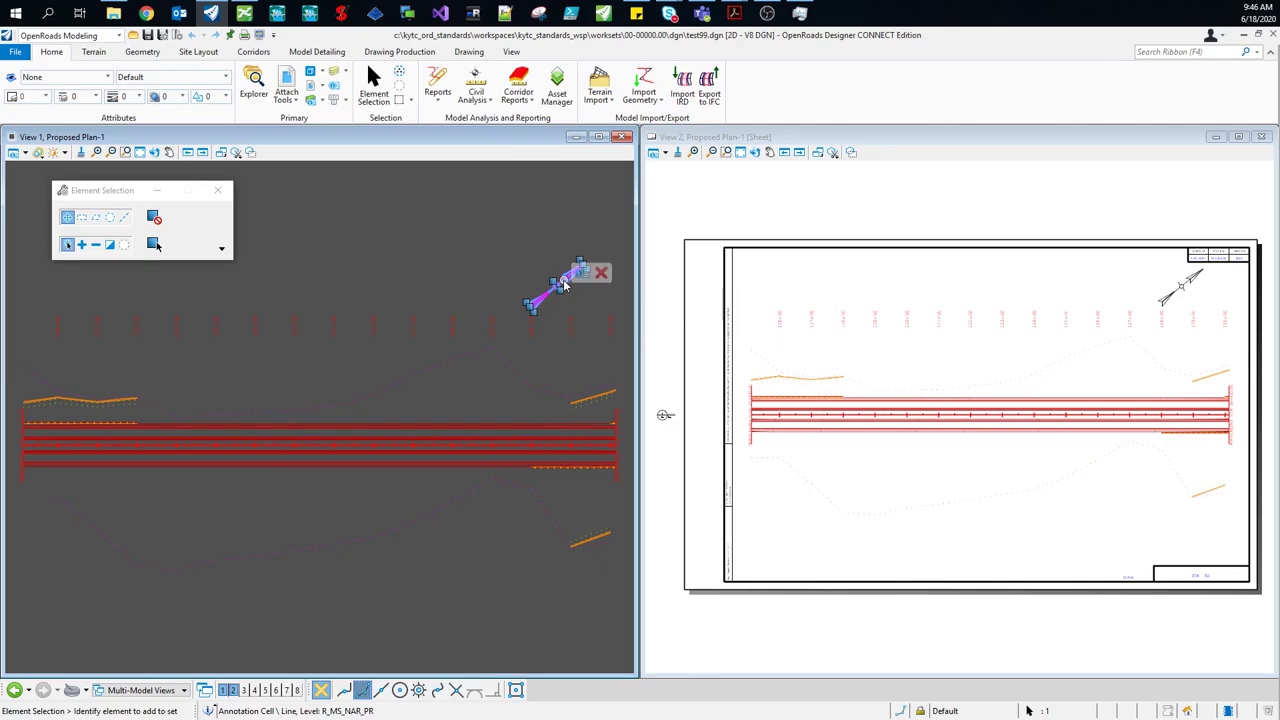
{"action": "left_click_drag", "start_coordinate": [565, 285], "coordinate": [524, 271]}
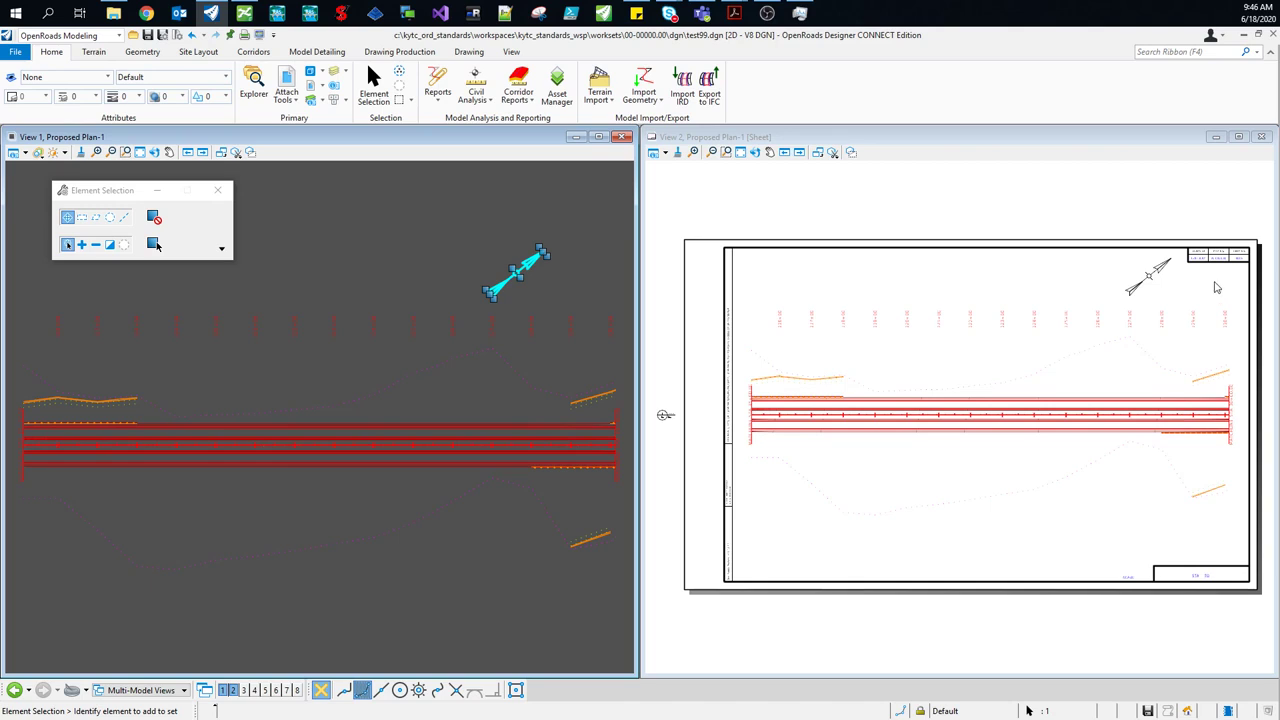
{"action": "left_click", "coordinate": [533, 264]}
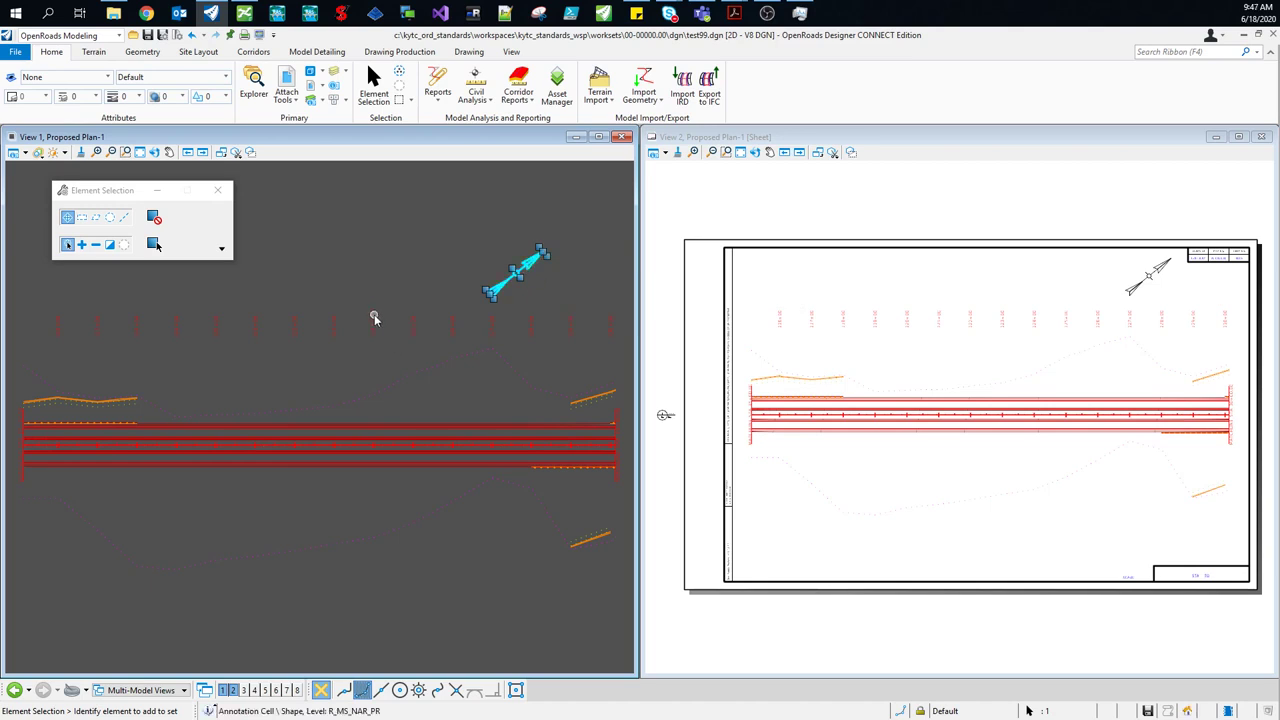
- Try to move the referenced 124+00 station label directly from the Proposed Plan-1 drawing model
{"action": "left_click", "coordinate": [374, 317]}
{"action": "left_click_drag", "start_coordinate": [374, 317], "coordinate": [379, 310]}
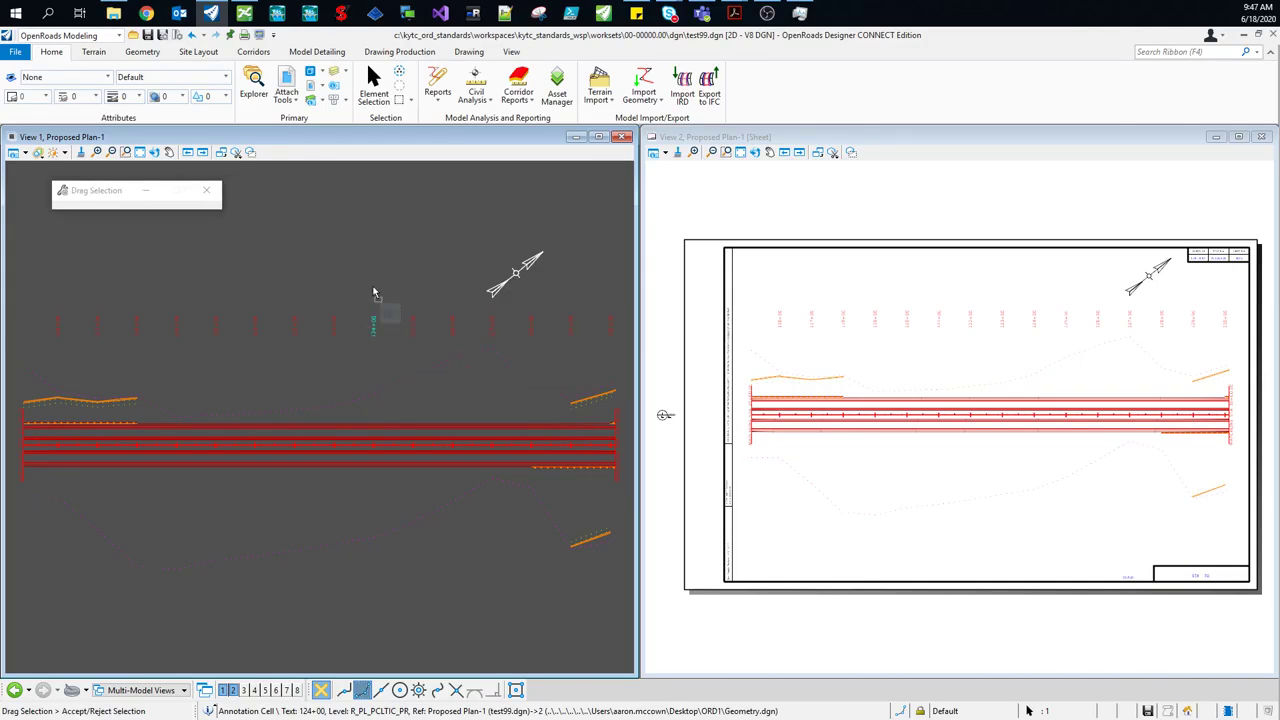
{"action": "left_click", "coordinate": [372, 284]}
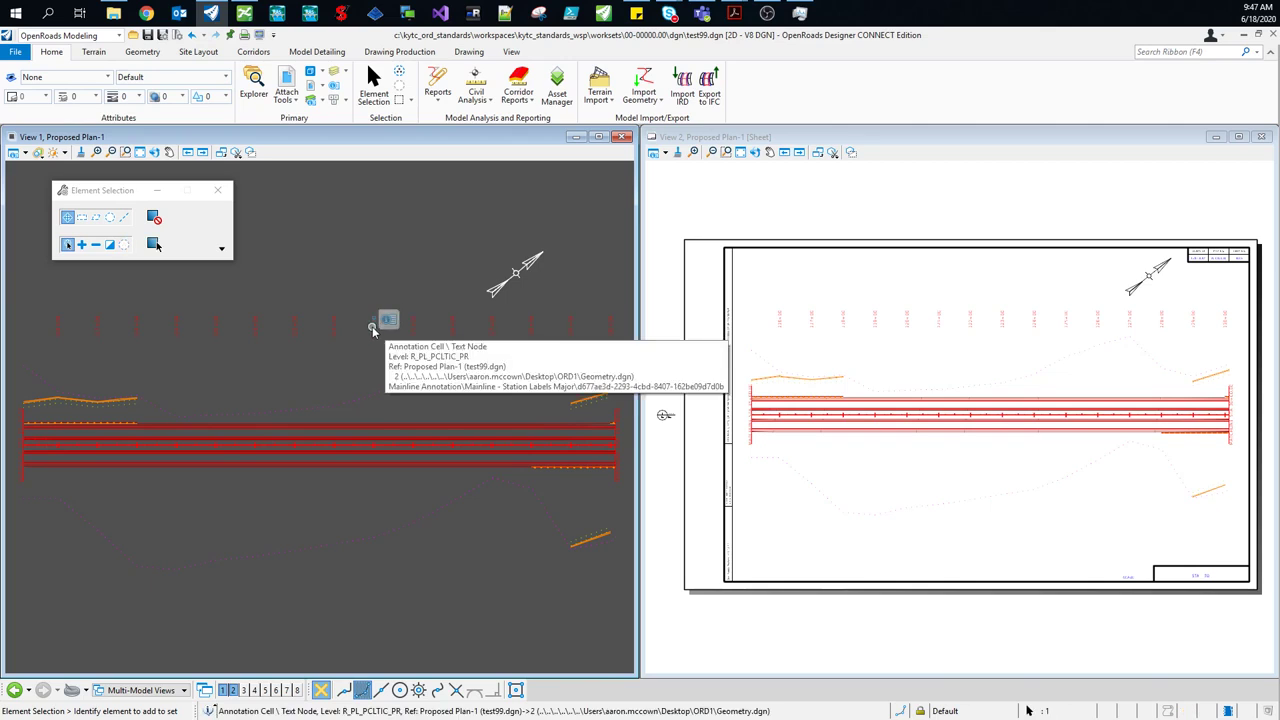
- Activate the Geometry.dgn reference from the 124+00 station label in the drawing model
{"action": "right_click", "coordinate": [375, 330]}
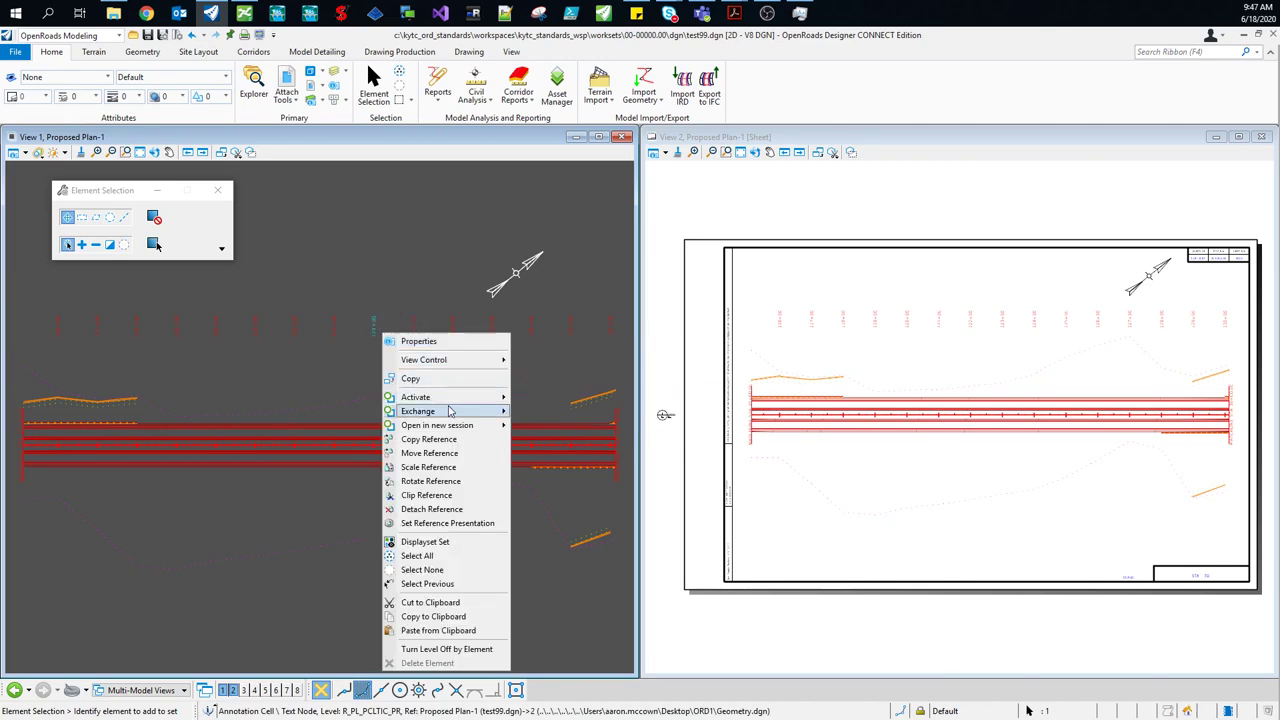
{"action": "mouse_move", "coordinate": [452, 404]}
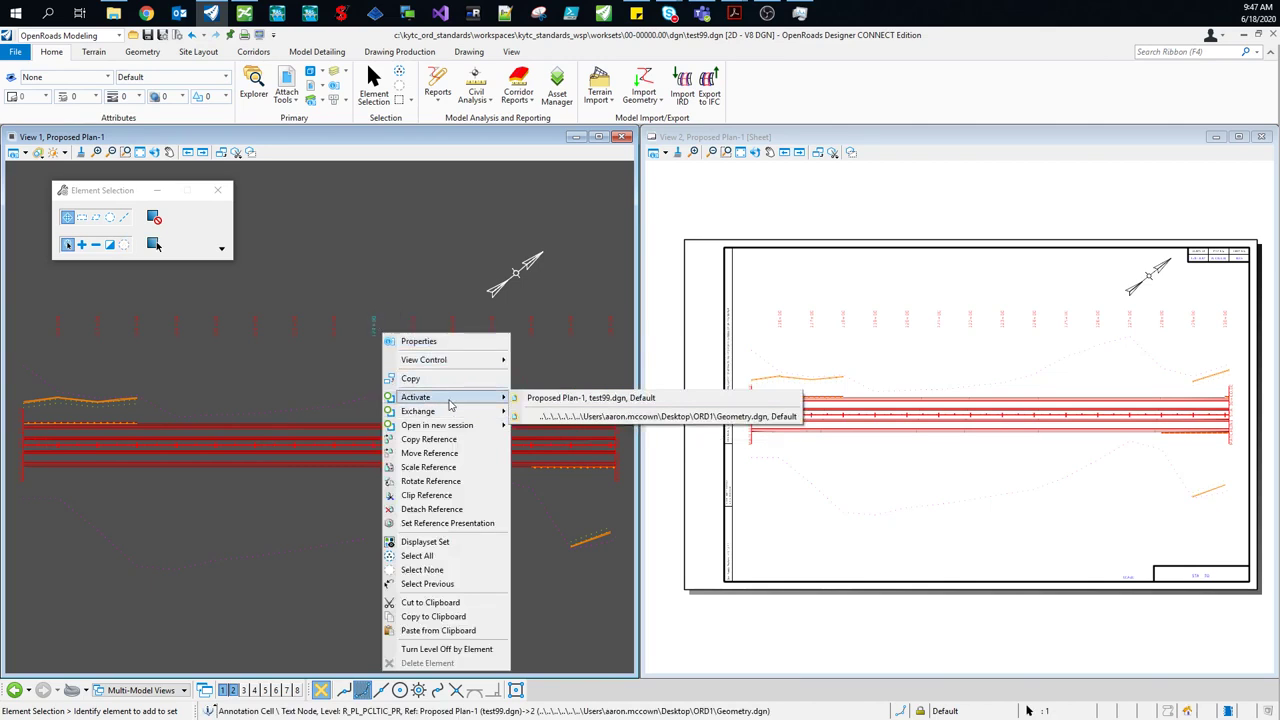
{"action": "left_click", "coordinate": [605, 417]}
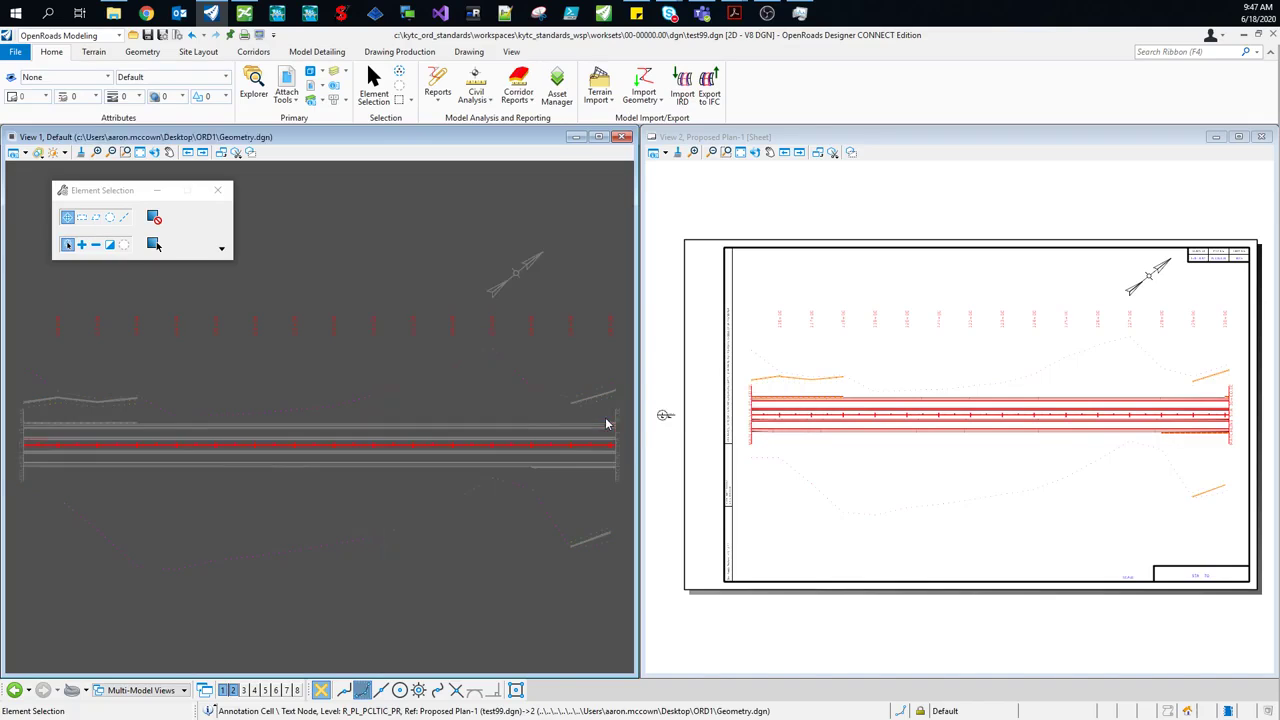
- Move the 124+00 station label up and to the right of its row, and deactivate the Geometry.dgn reference
{"action": "left_click", "coordinate": [373, 331]}
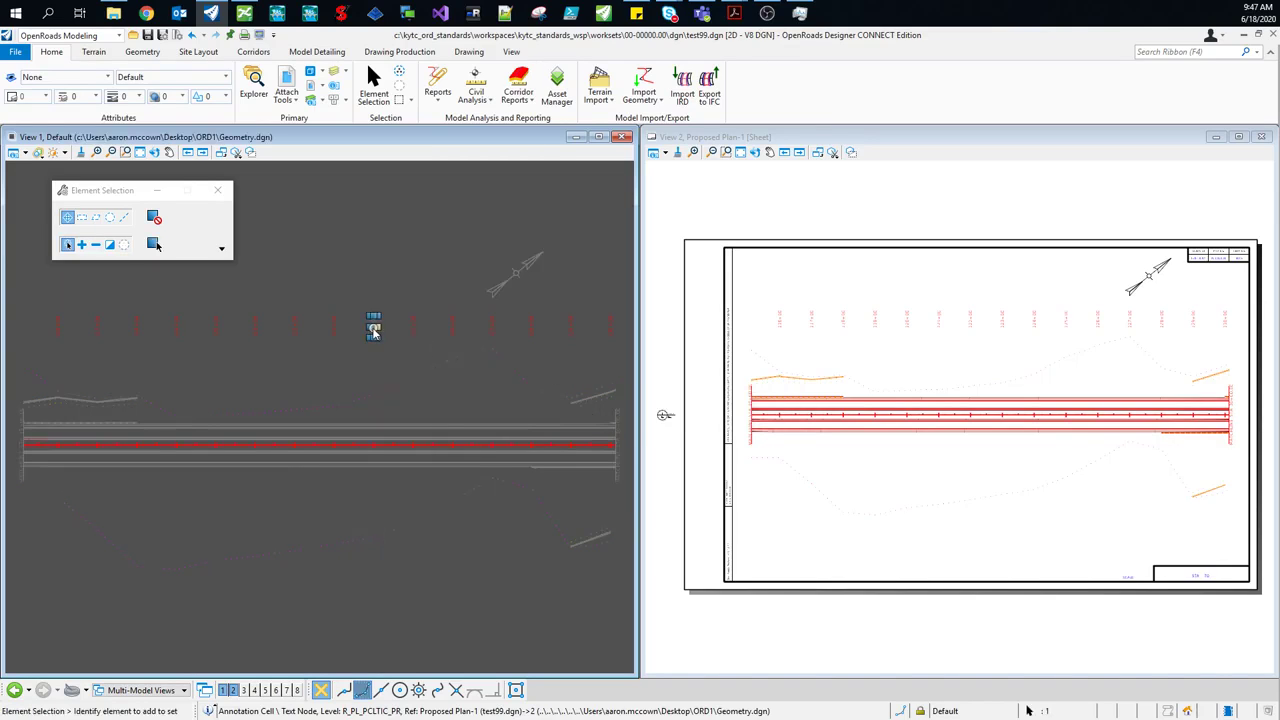
{"action": "scroll", "coordinate": [373, 331], "scroll_direction": "up", "scroll_amount": 4}
{"action": "left_click_drag", "start_coordinate": [373, 331], "coordinate": [430, 216]}
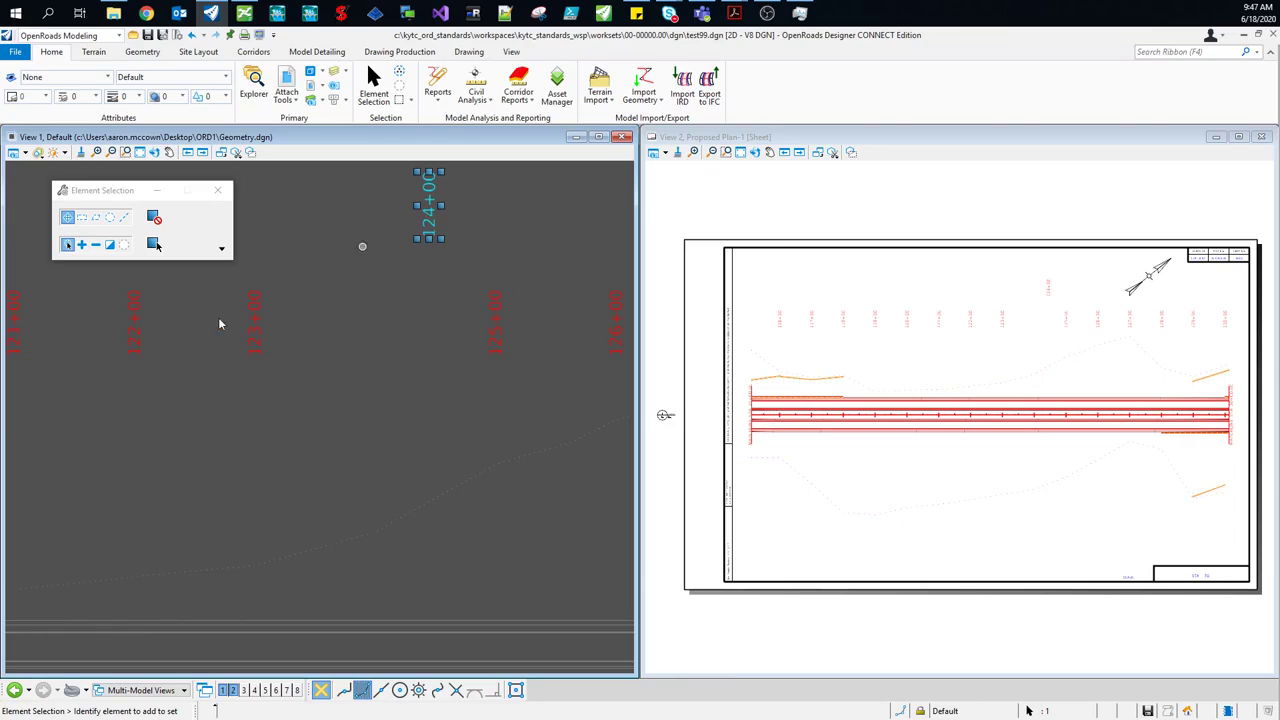
{"action": "right_click", "coordinate": [428, 234]}
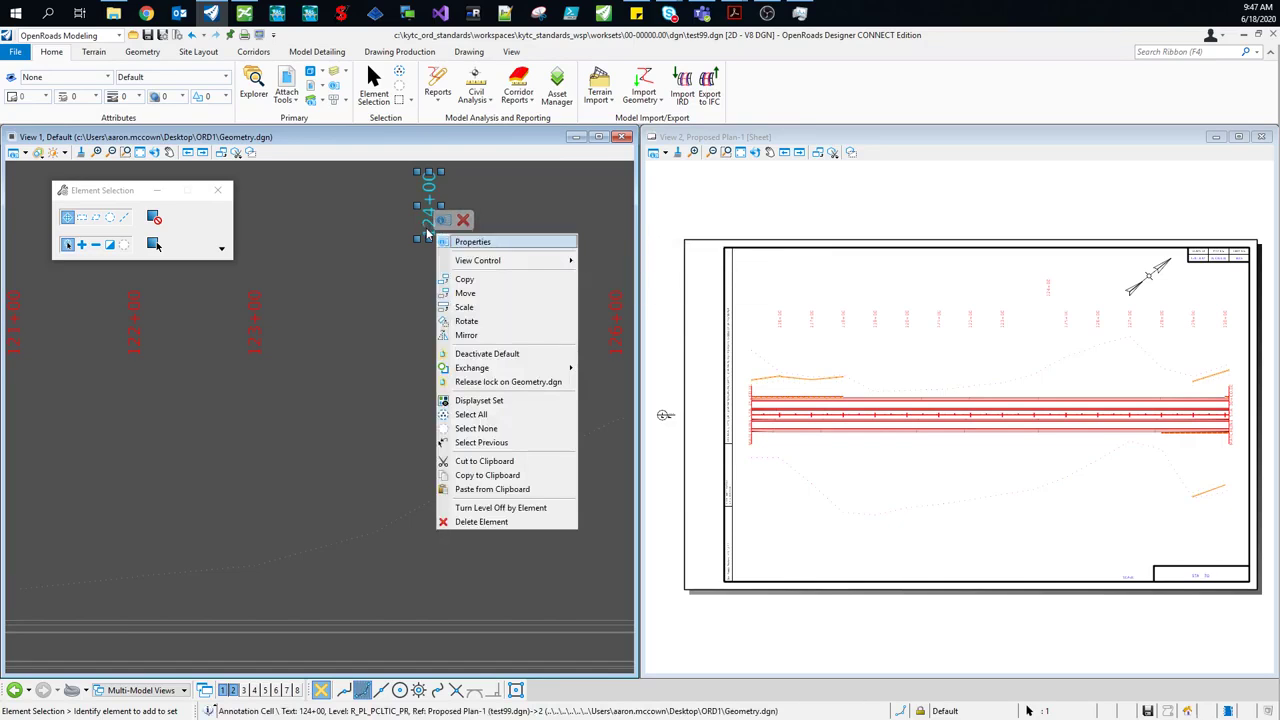
{"action": "left_click", "coordinate": [507, 357]}
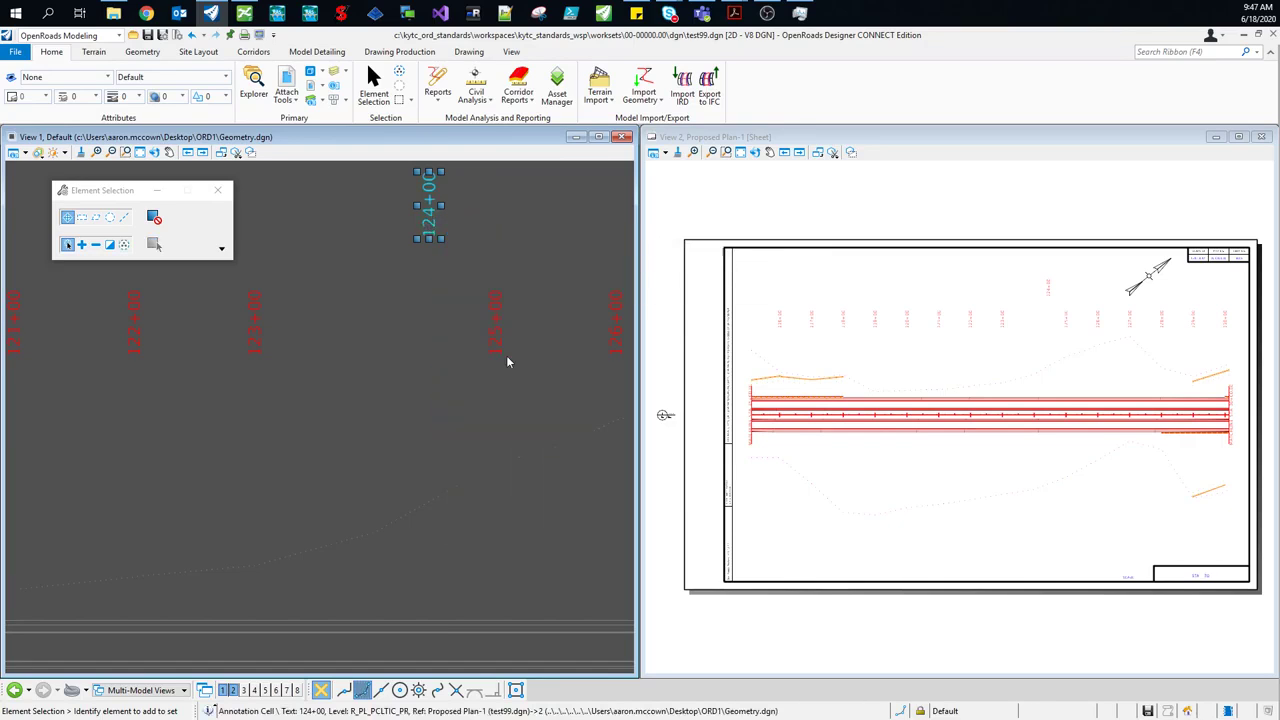